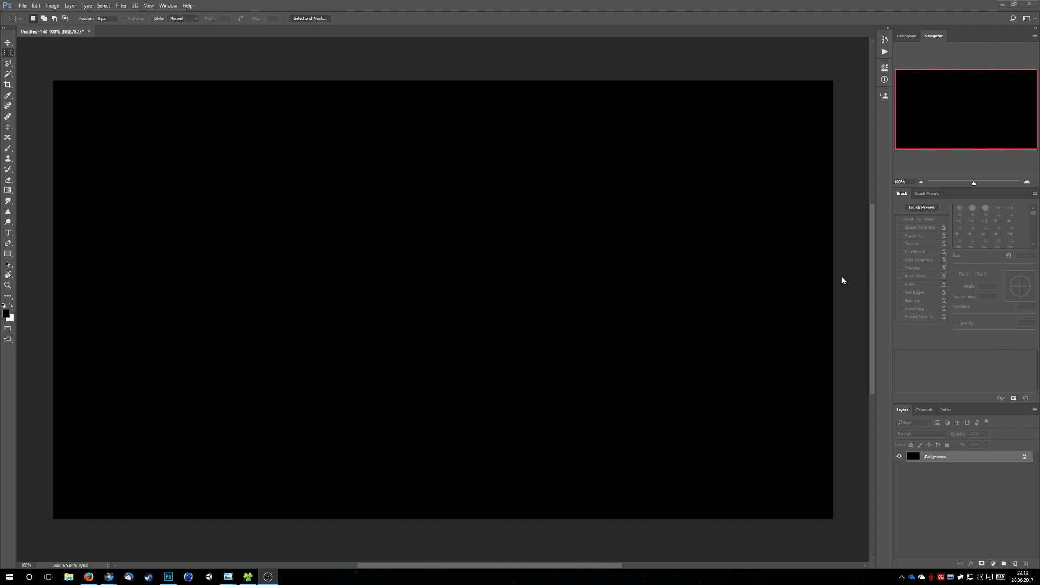
click(842, 279)
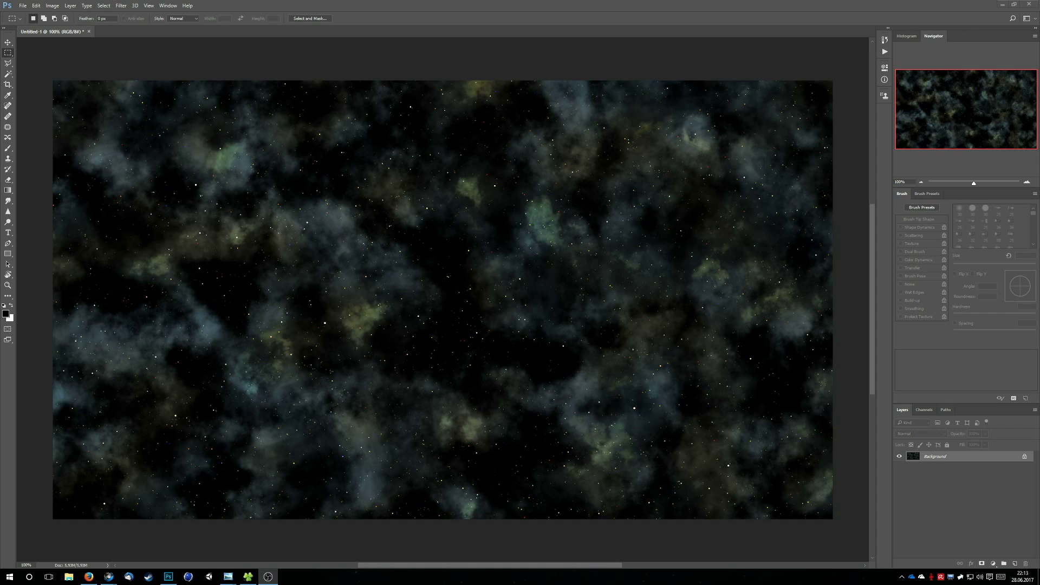
key(ctrl+z)
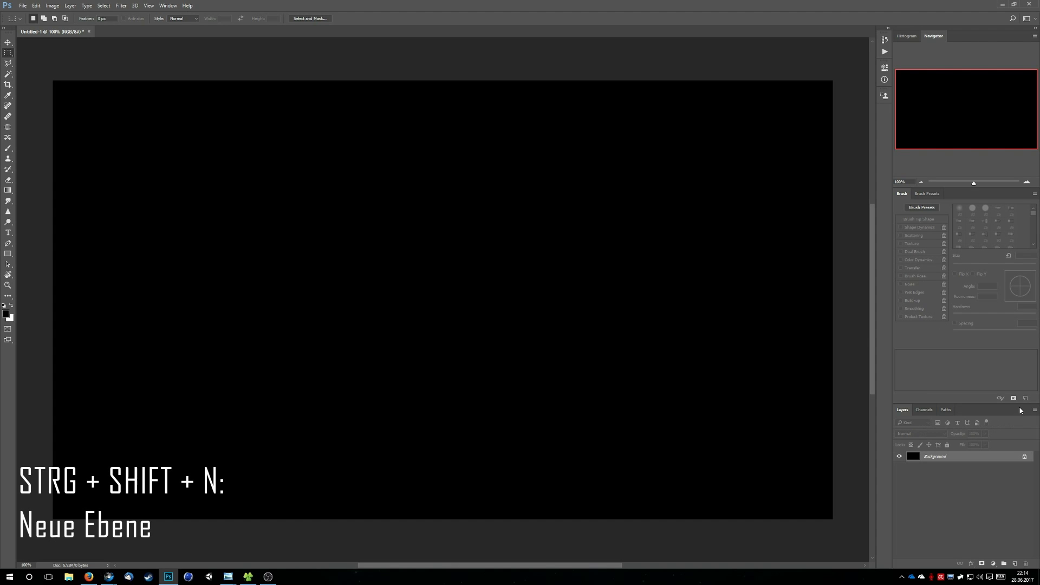
Add a new empty layer above the black background, activate the Brush tool and check its preset settings
click(1035, 410)
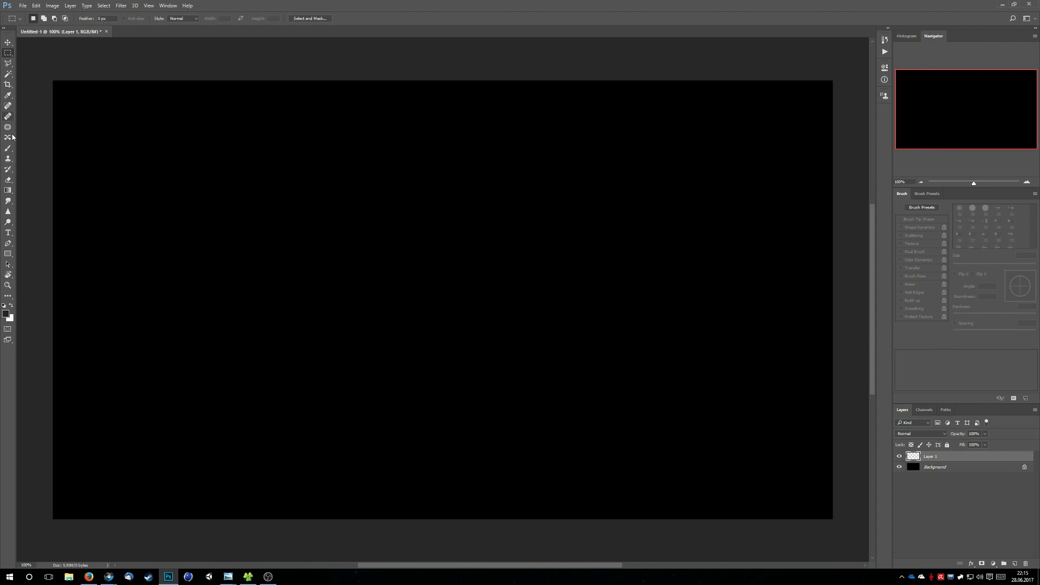
key(b)
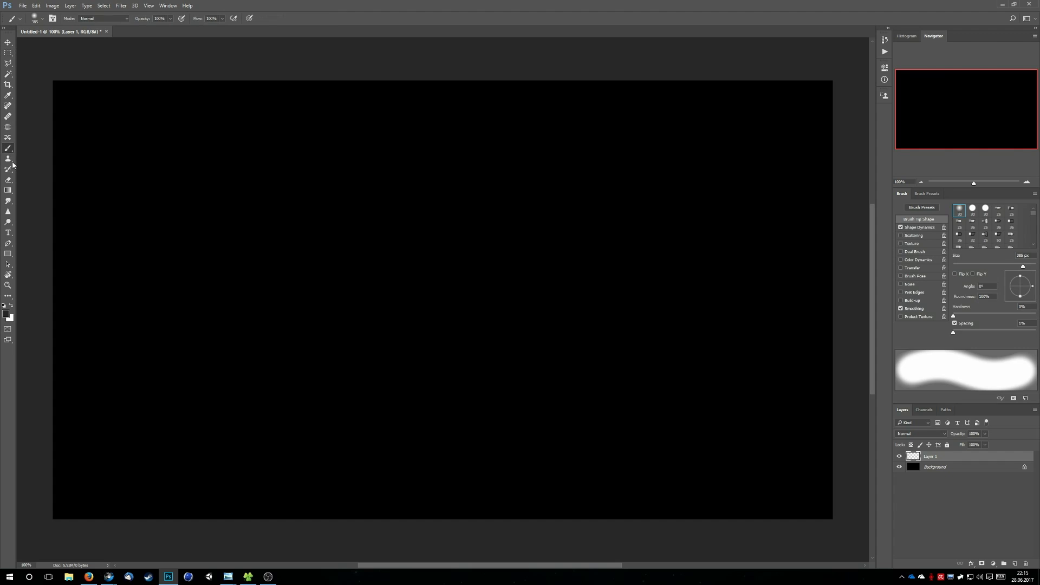
click(42, 20)
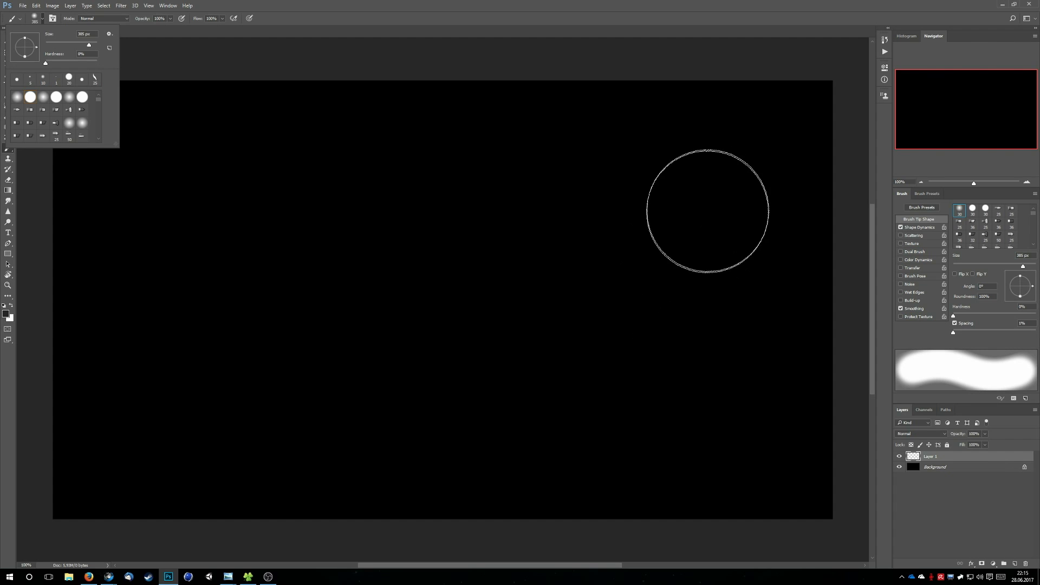
click(184, 54)
click(5, 313)
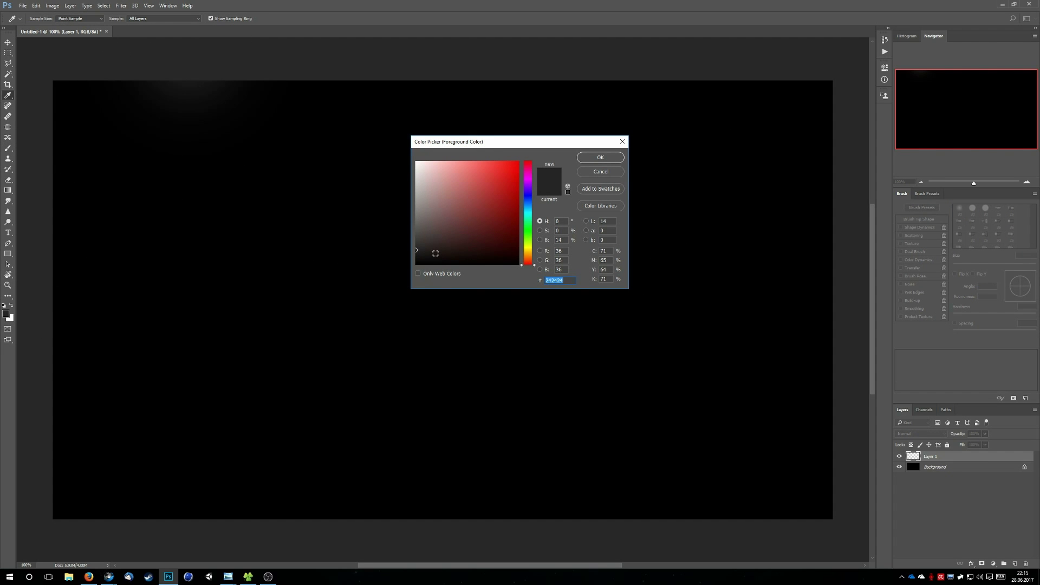
drag(420, 248, 404, 247)
click(606, 158)
key(b)
mouse_move(688, 193)
mouse_down()
mouse_move(546, 191)
mouse_move(446, 315)
mouse_move(344, 356)
mouse_move(348, 265)
mouse_up()
key(ctrl+z)
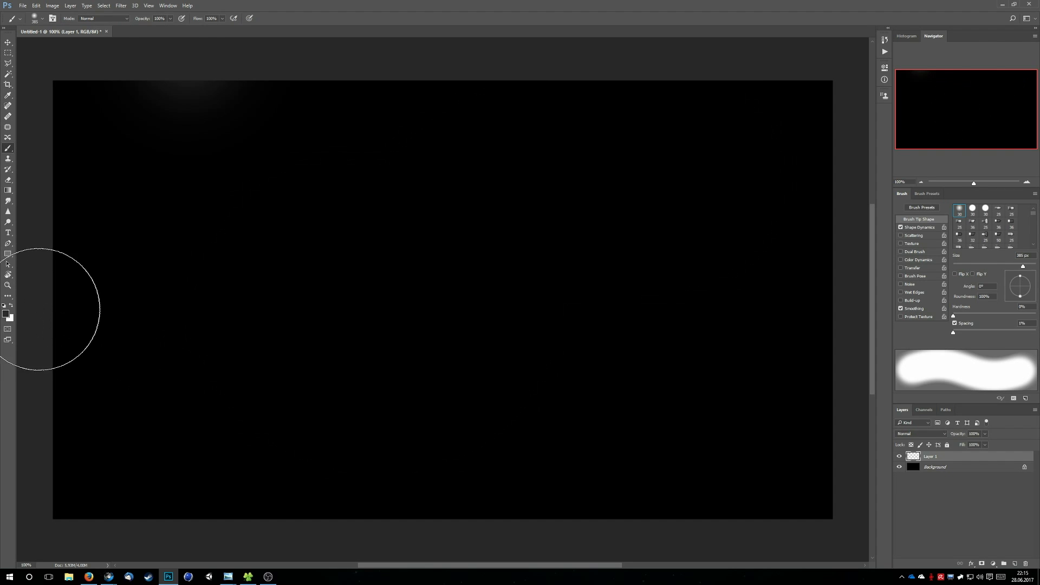
Set the foreground colour to #1e1e1e and paint broad soft strokes diagonally across the canvas as the nebula's base
click(6, 314)
click(413, 251)
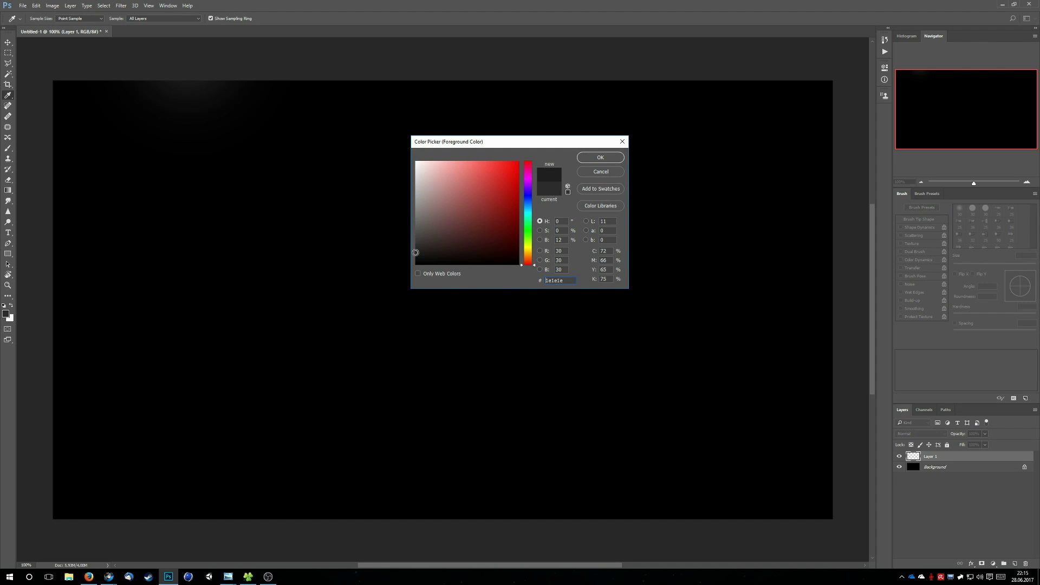
key(Return)
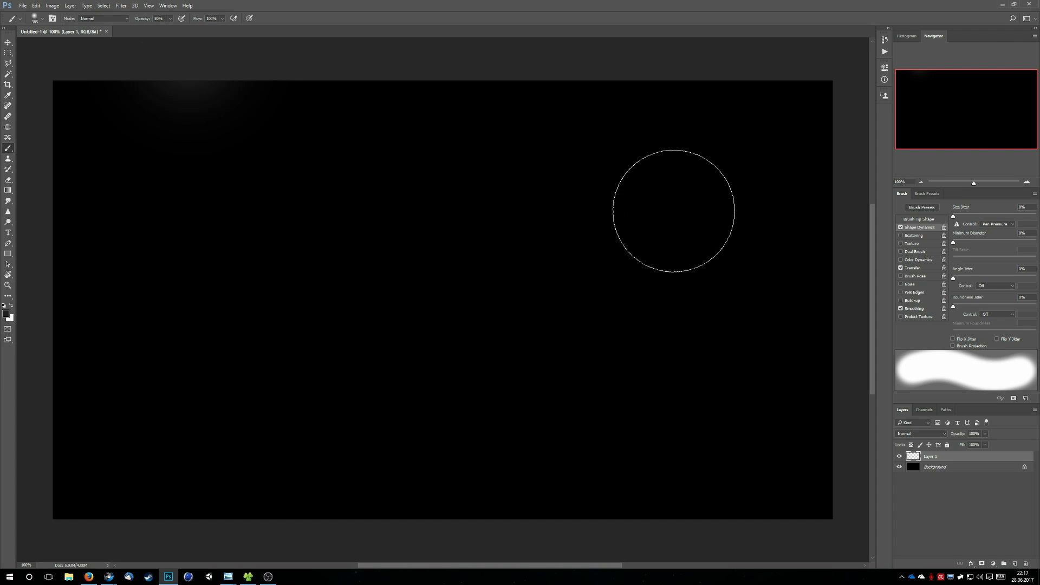
mouse_move(674, 208)
mouse_down()
mouse_move(589, 238)
mouse_move(471, 349)
mouse_move(388, 385)
mouse_move(271, 393)
mouse_move(153, 368)
mouse_move(346, 373)
mouse_move(493, 295)
mouse_move(643, 197)
mouse_move(725, 181)
mouse_move(695, 257)
mouse_move(604, 270)
mouse_move(579, 230)
mouse_move(545, 237)
mouse_move(439, 340)
mouse_move(356, 376)
mouse_move(292, 393)
mouse_move(196, 394)
mouse_move(156, 382)
mouse_move(285, 395)
mouse_move(472, 340)
mouse_move(648, 199)
mouse_move(717, 179)
mouse_move(574, 325)
mouse_move(490, 375)
mouse_move(386, 361)
mouse_move(328, 387)
mouse_move(254, 396)
mouse_move(165, 381)
mouse_up()
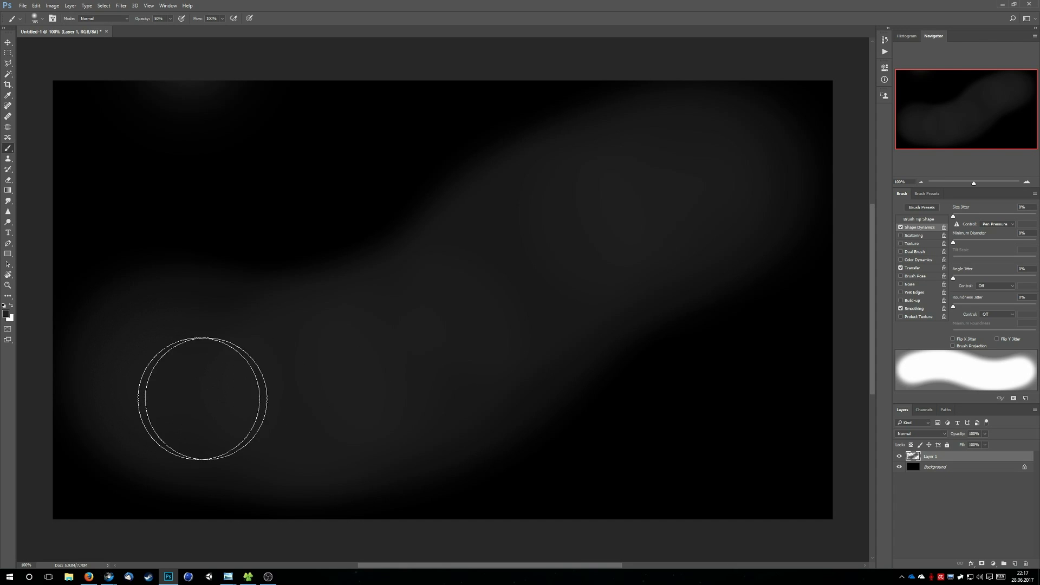
mouse_move(643, 336)
mouse_down()
mouse_move(701, 362)
mouse_move(656, 348)
mouse_move(552, 371)
mouse_move(502, 396)
mouse_move(391, 297)
mouse_move(398, 227)
mouse_move(300, 238)
mouse_move(252, 270)
mouse_move(373, 448)
mouse_move(479, 410)
mouse_move(326, 294)
mouse_move(288, 280)
mouse_move(304, 309)
mouse_move(404, 391)
mouse_move(382, 312)
mouse_up()
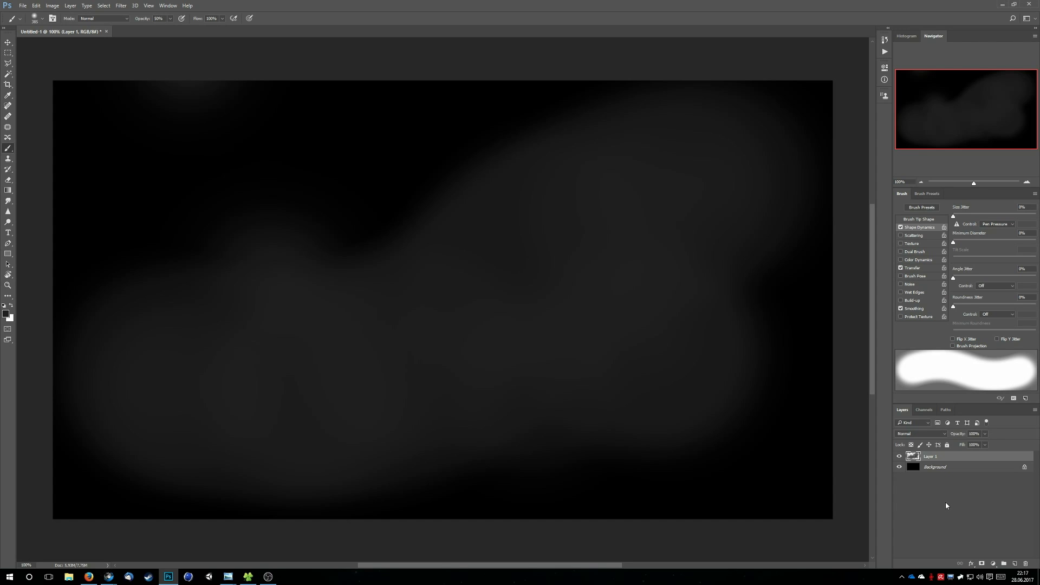
Add another new layer on top and reduce the soft brush's size to about 338 px
key(ctrl+shift+n)
key(Return)
click(42, 20)
drag(89, 46, 85, 46)
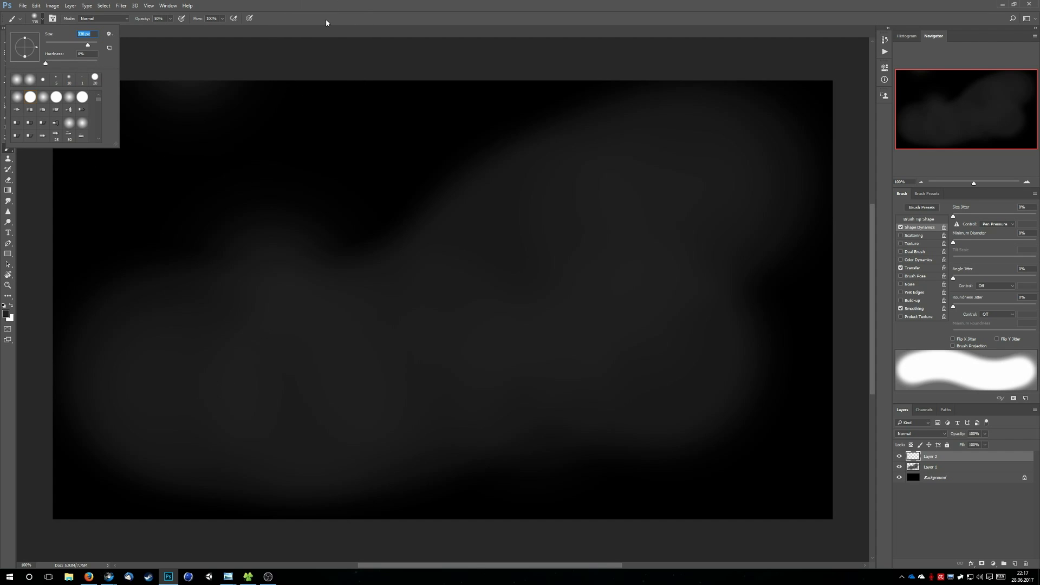
key(Return)
Set the foreground colour to #323232, try a dab on the upper cloud area and undo it
click(6, 314)
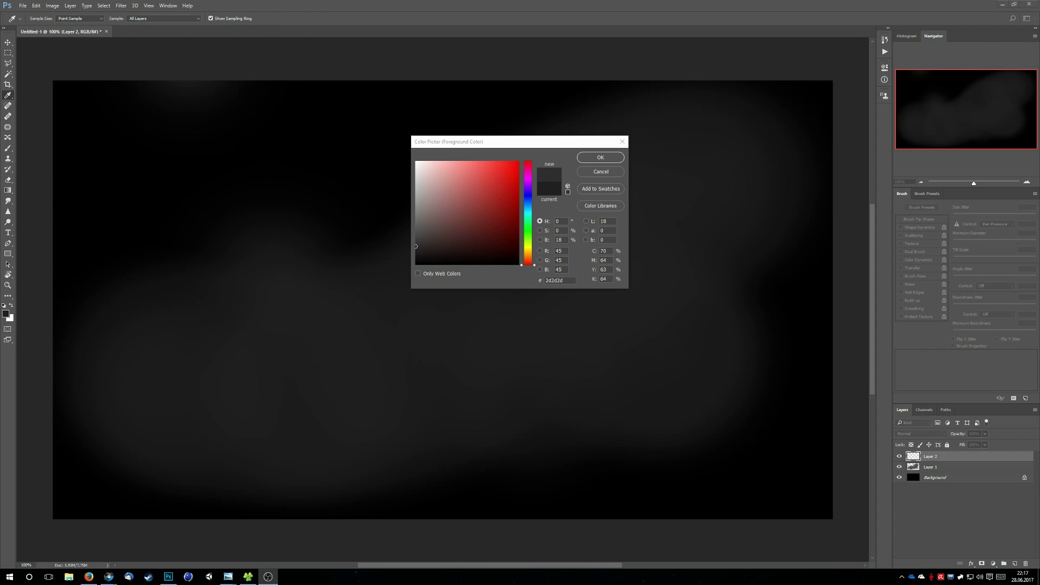
click(416, 244)
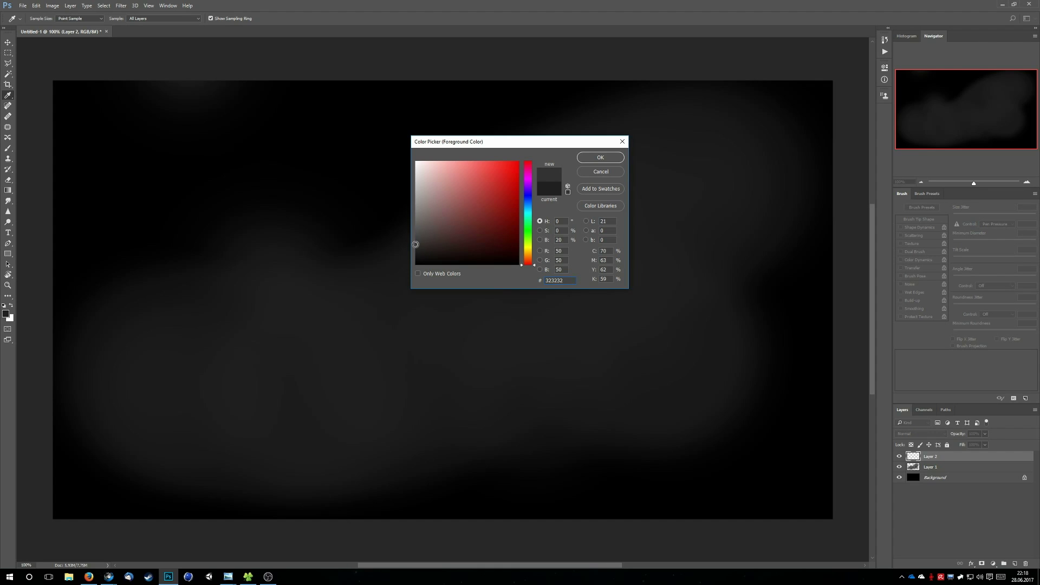
click(600, 158)
click(623, 222)
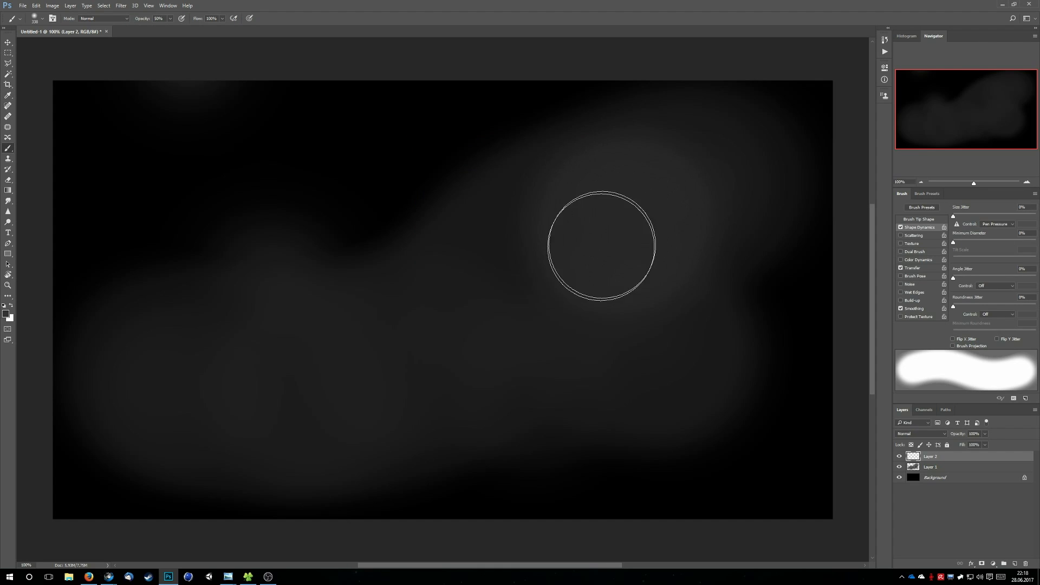
key(ctrl+z)
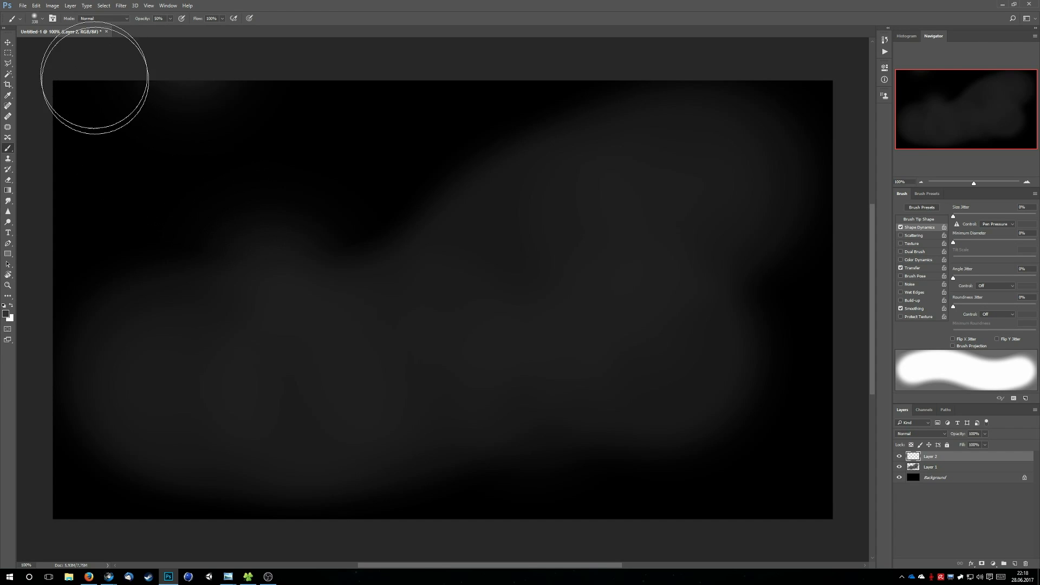
Reduce the brush size to about 242 px and, after undoing a trial stroke, paint lighter strokes inside the dark grey cloud shape
click(42, 20)
drag(88, 46, 86, 49)
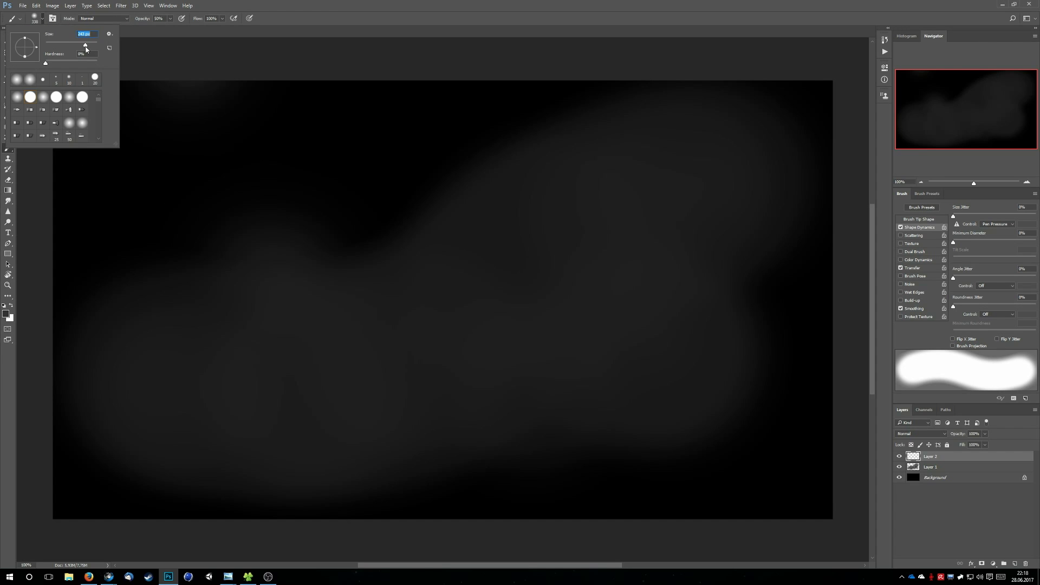
drag(157, 378, 238, 376)
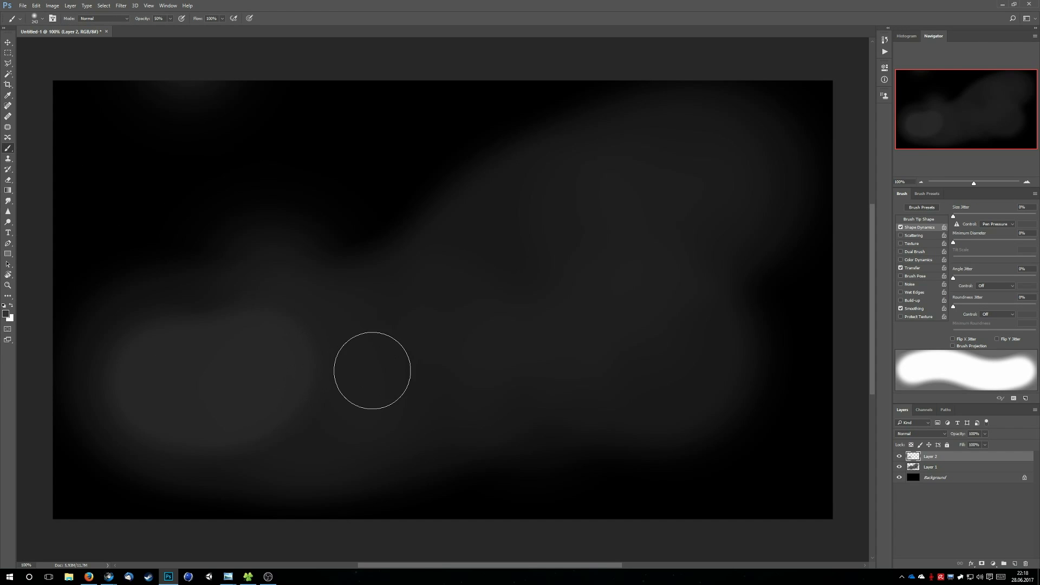
key(ctrl+z)
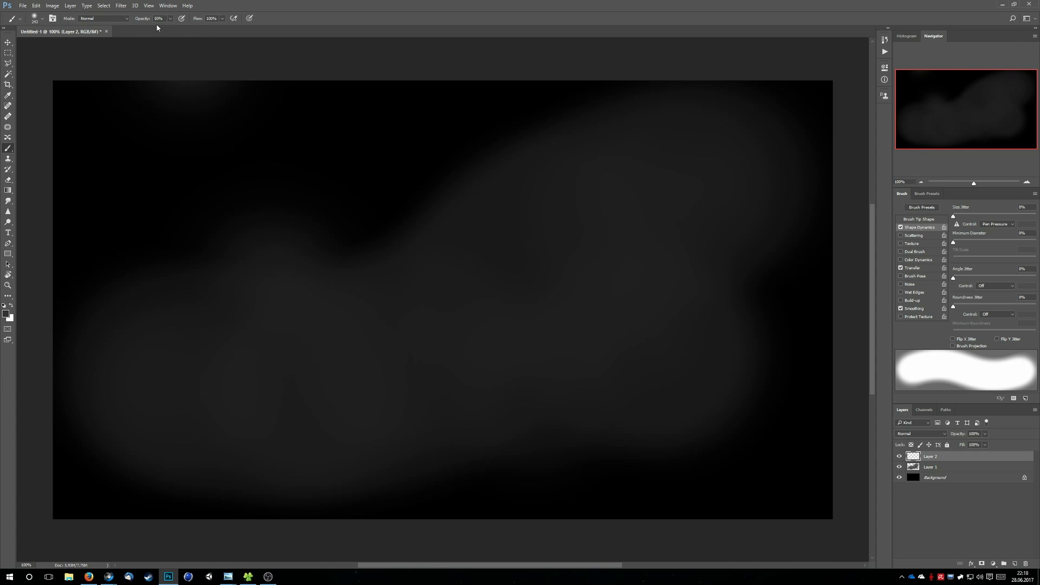
mouse_move(192, 394)
mouse_down()
mouse_move(308, 388)
mouse_move(421, 359)
mouse_up()
mouse_move(674, 205)
mouse_down()
mouse_move(561, 253)
mouse_move(490, 336)
mouse_up()
mouse_move(626, 379)
mouse_down()
mouse_move(613, 352)
mouse_move(648, 367)
mouse_move(584, 349)
mouse_move(316, 392)
mouse_up()
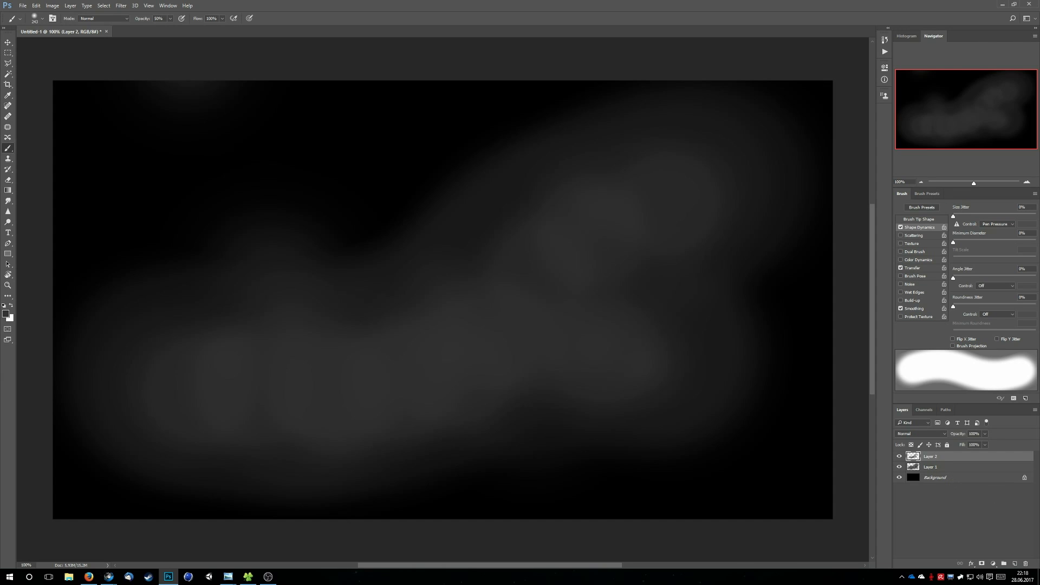
key(alt+Tab)
key(alt+Tab)
Add a third paint layer on top and reduce the brush size to about 187 px
key(ctrl+shift+n)
key(Return)
click(42, 19)
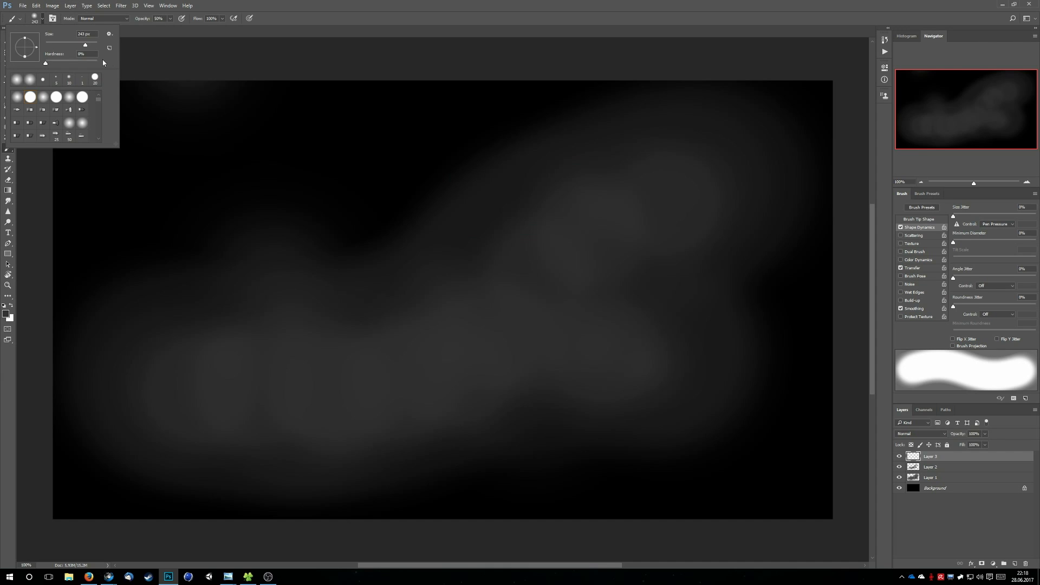
click(82, 46)
click(170, 47)
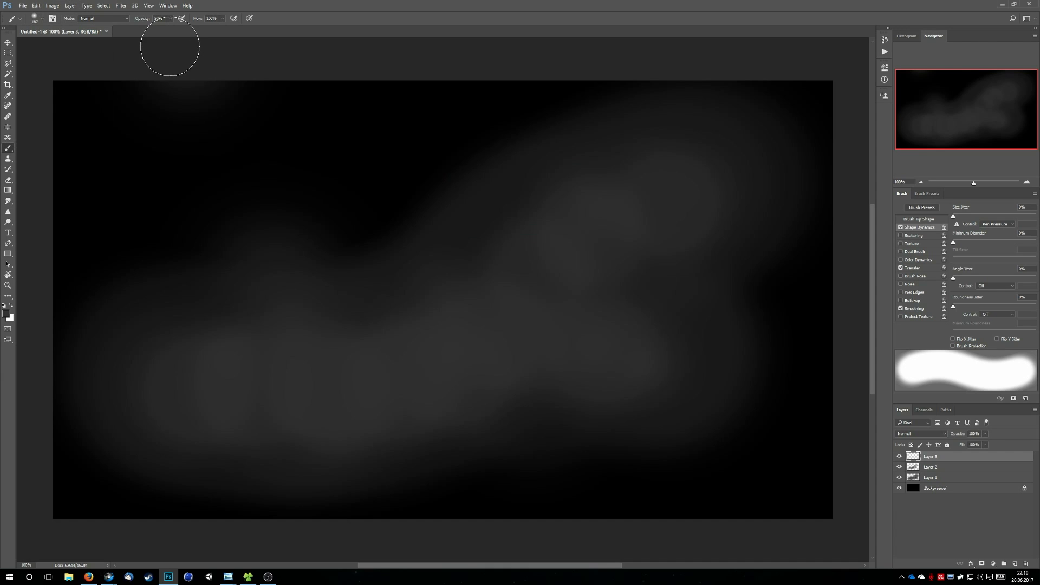
Set the foreground colour to the lighter grey #454545 for the Brush tool
click(8, 314)
drag(425, 242, 399, 237)
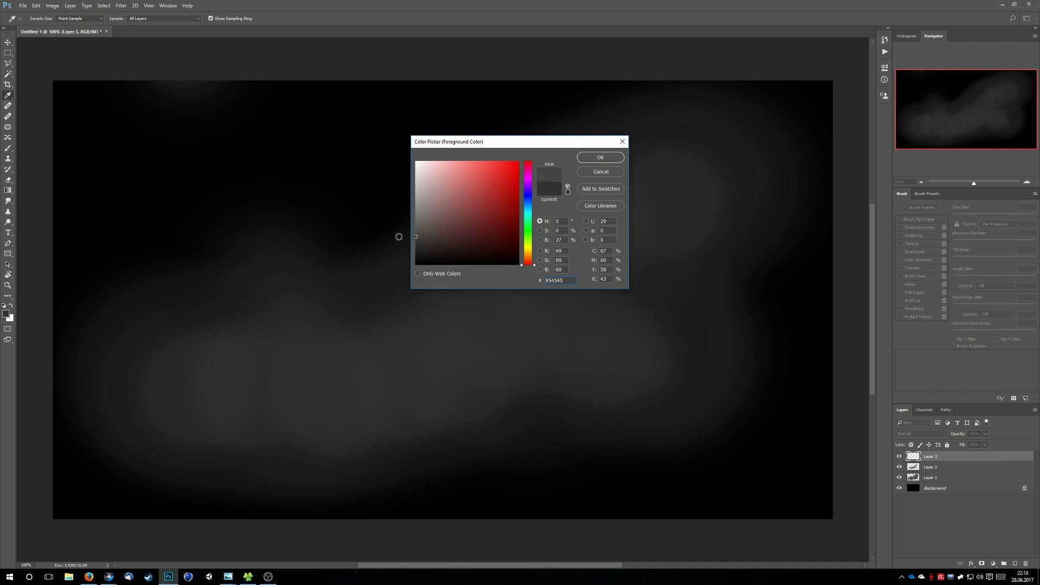
click(600, 157)
key(b)
Paint smaller, lighter patches inside the upper, lower and central parts of the cloud, plus a single dab above its lower-left part
click(668, 202)
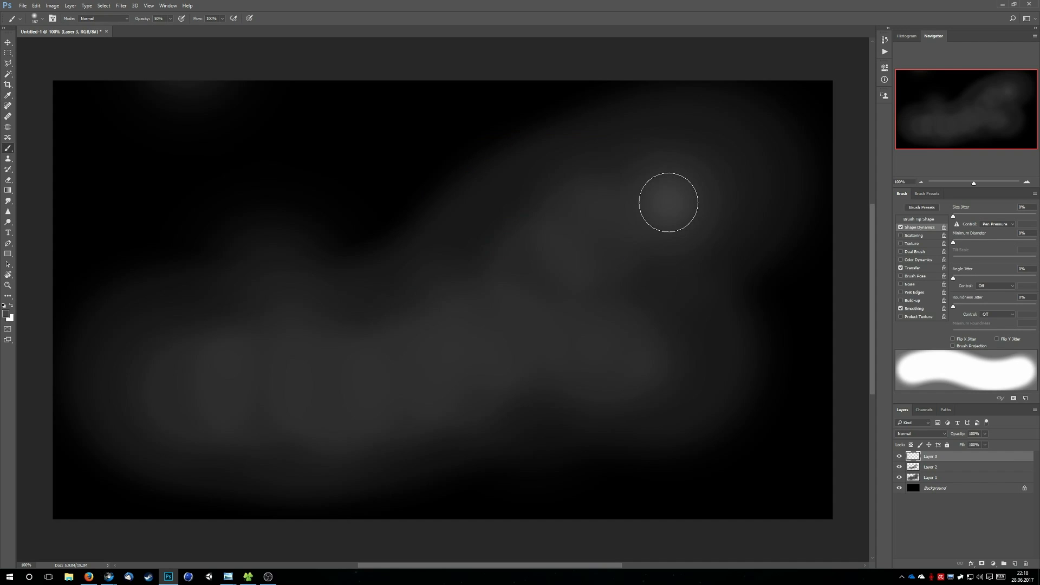
click(666, 195)
click(606, 199)
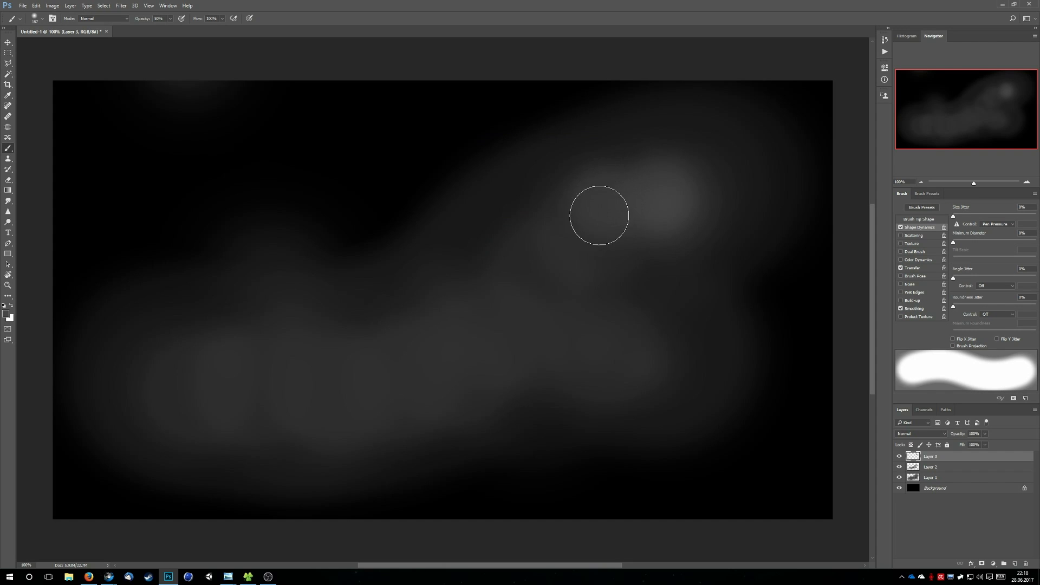
drag(599, 215, 568, 237)
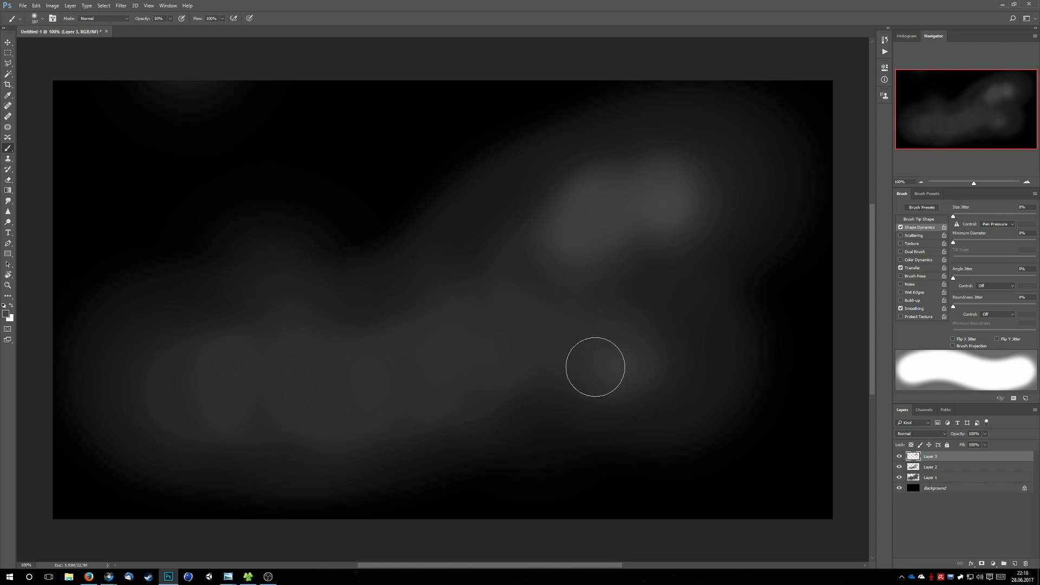
drag(595, 367, 531, 363)
mouse_move(193, 387)
mouse_down()
mouse_move(234, 378)
mouse_move(293, 397)
mouse_move(296, 382)
mouse_move(269, 386)
mouse_move(333, 405)
mouse_move(328, 392)
mouse_move(364, 400)
mouse_up()
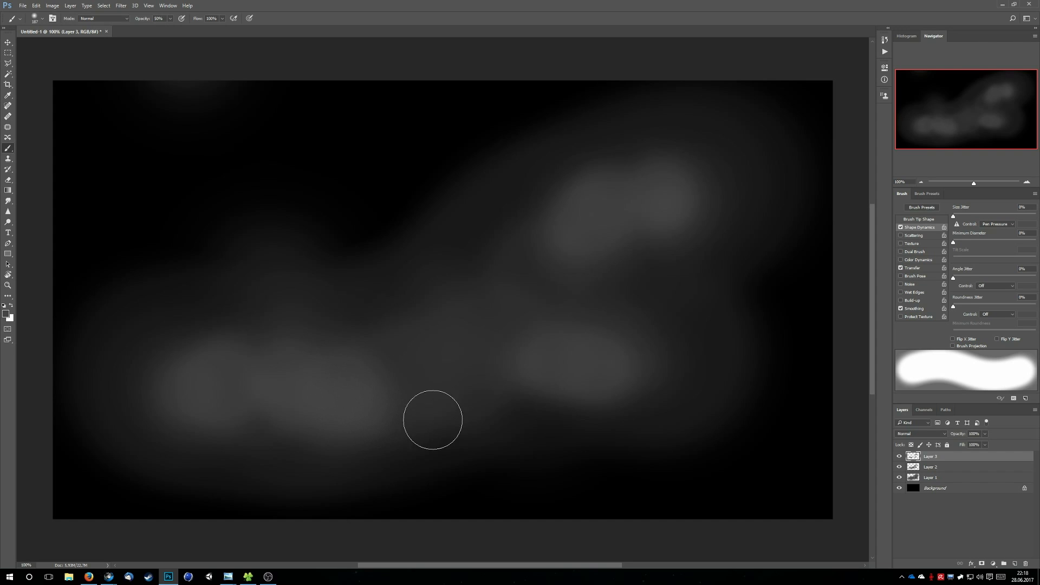
mouse_move(450, 320)
mouse_down()
mouse_move(433, 307)
mouse_move(434, 346)
mouse_up()
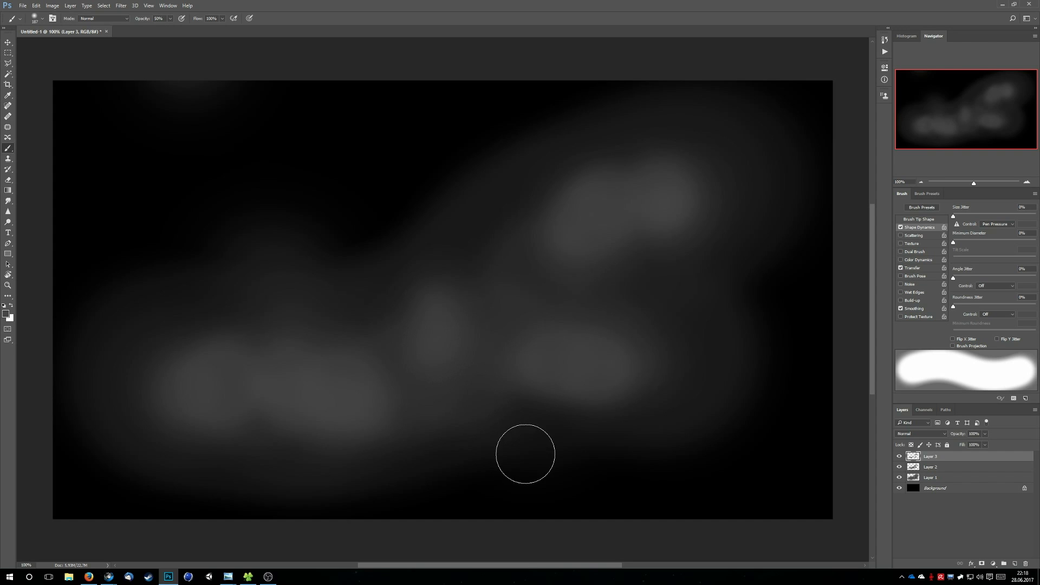
click(267, 279)
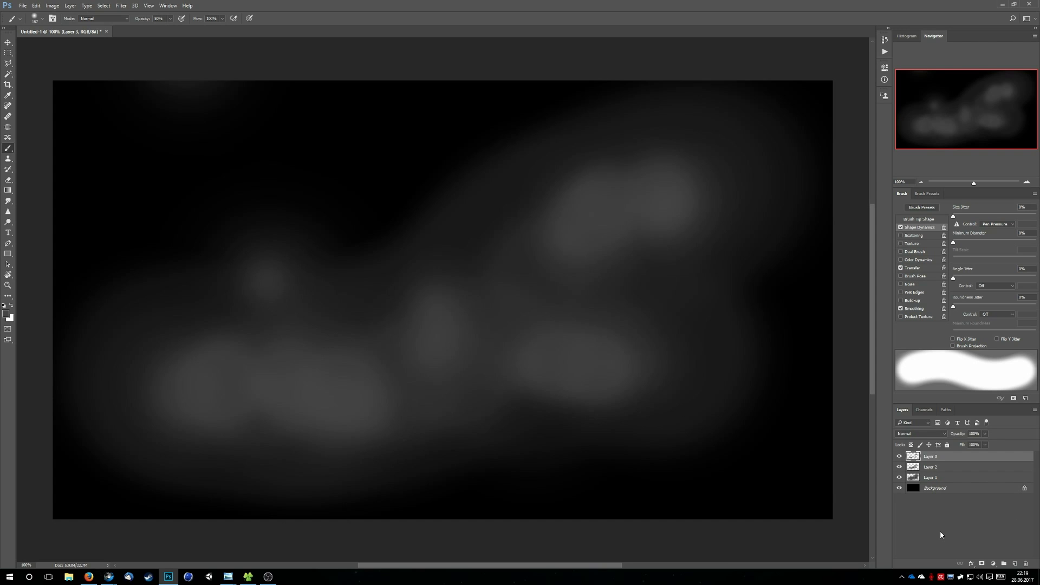
Add a fourth paint layer on top and reduce the brush size to about 149 px
key(ctrl+shift+n)
key(Return)
click(40, 22)
click(79, 45)
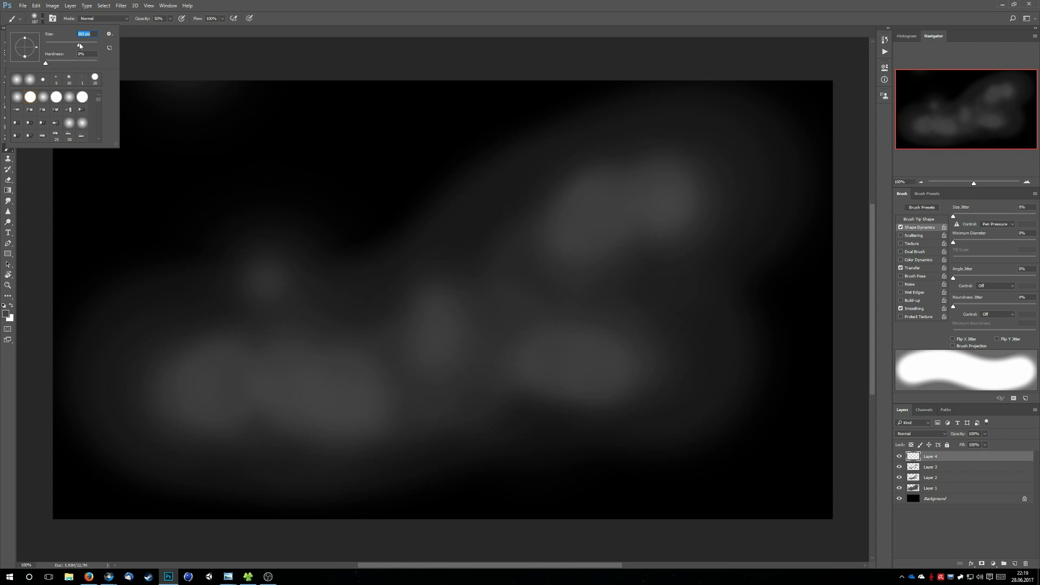
drag(78, 47, 79, 47)
click(179, 51)
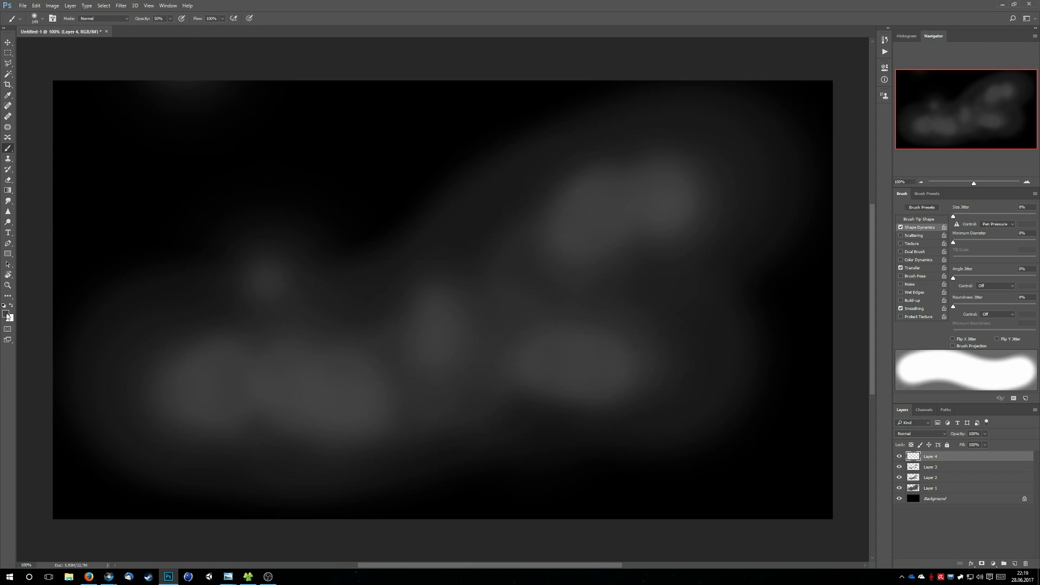
Set the foreground colour to #5c5c5c and dab lighter spots inside the upper, central and lower cloud patches and the single spot above
click(7, 314)
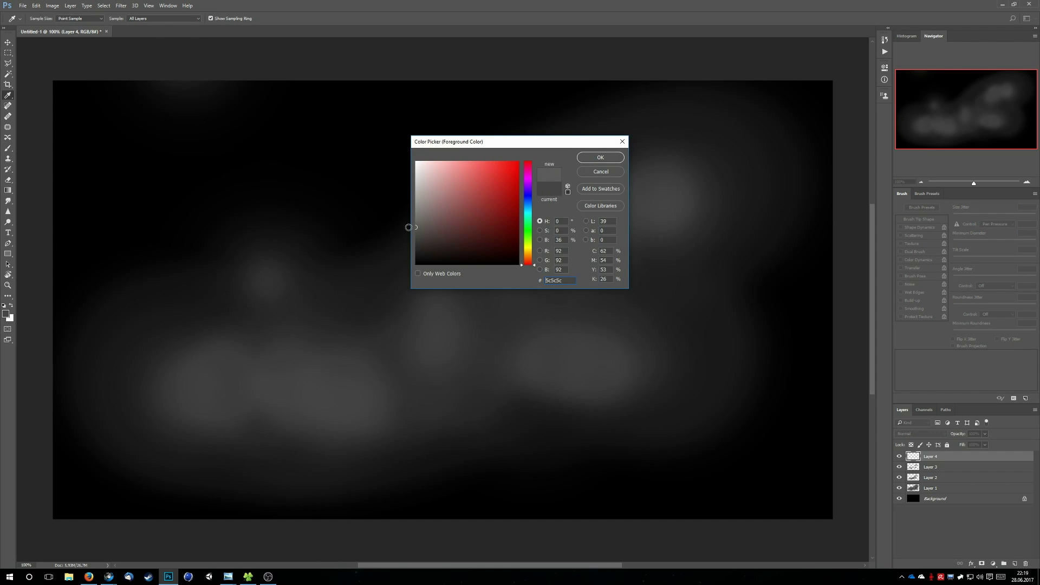
click(587, 159)
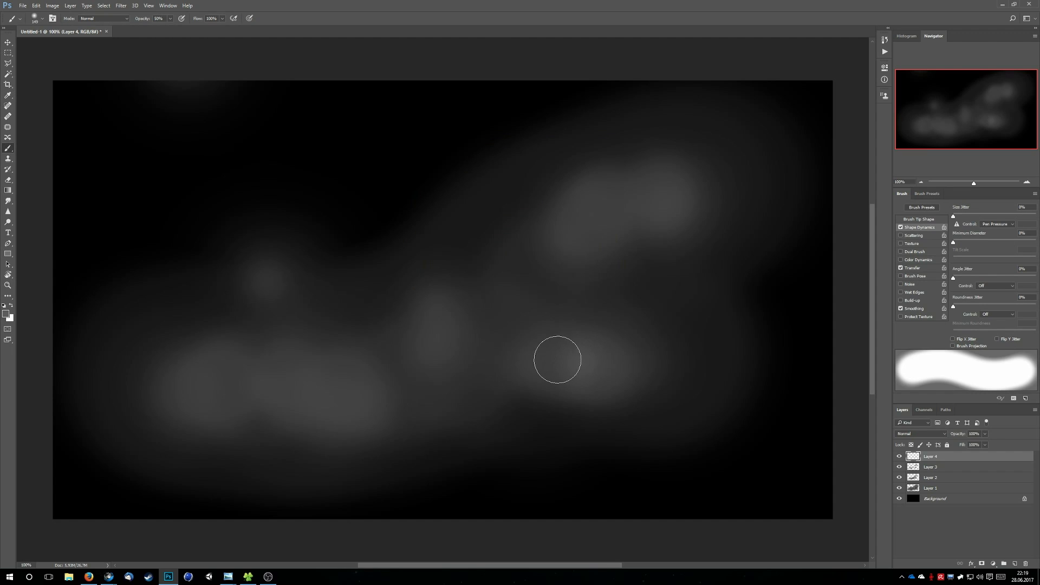
click(658, 198)
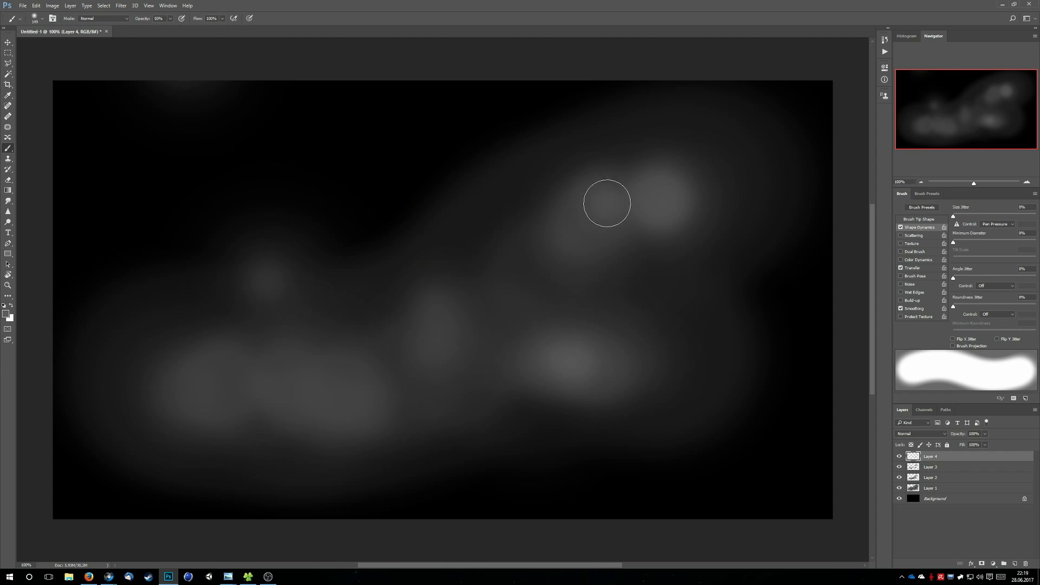
click(431, 337)
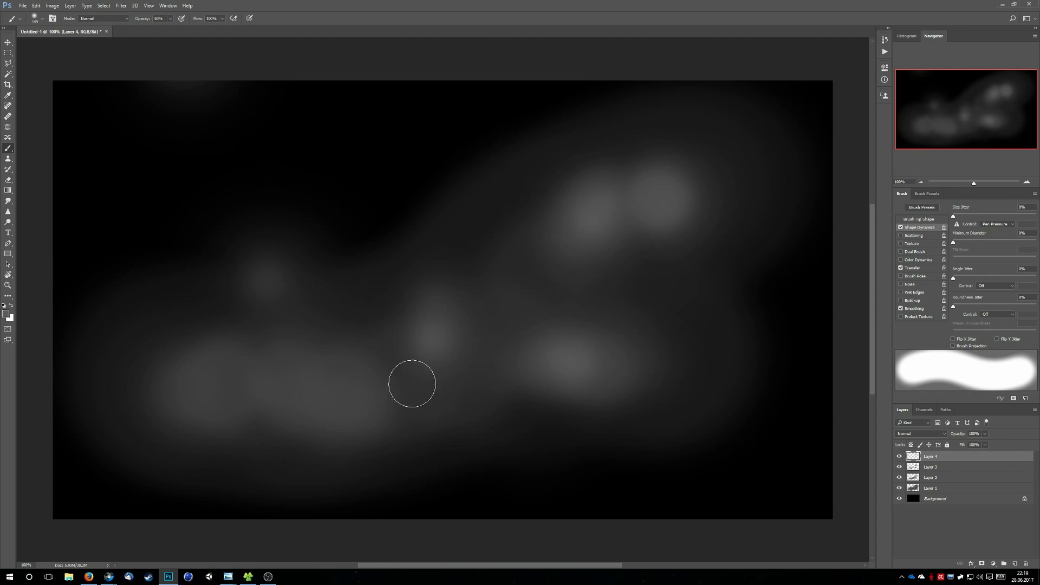
click(261, 282)
click(202, 379)
click(265, 381)
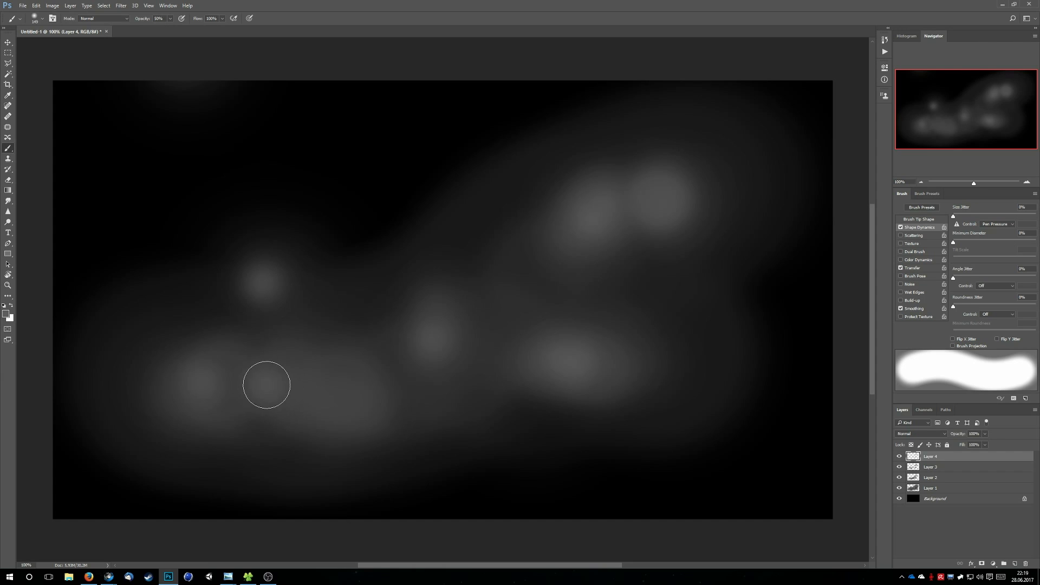
click(339, 392)
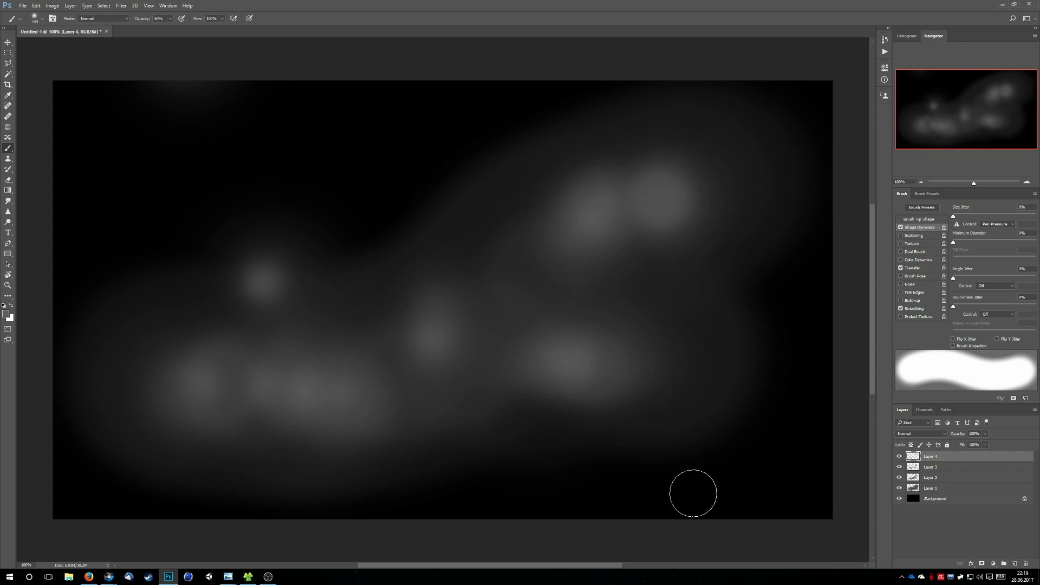
Add a fifth paint layer on top of the stack
click(927, 537)
key(ctrl+shift+n)
key(Return)
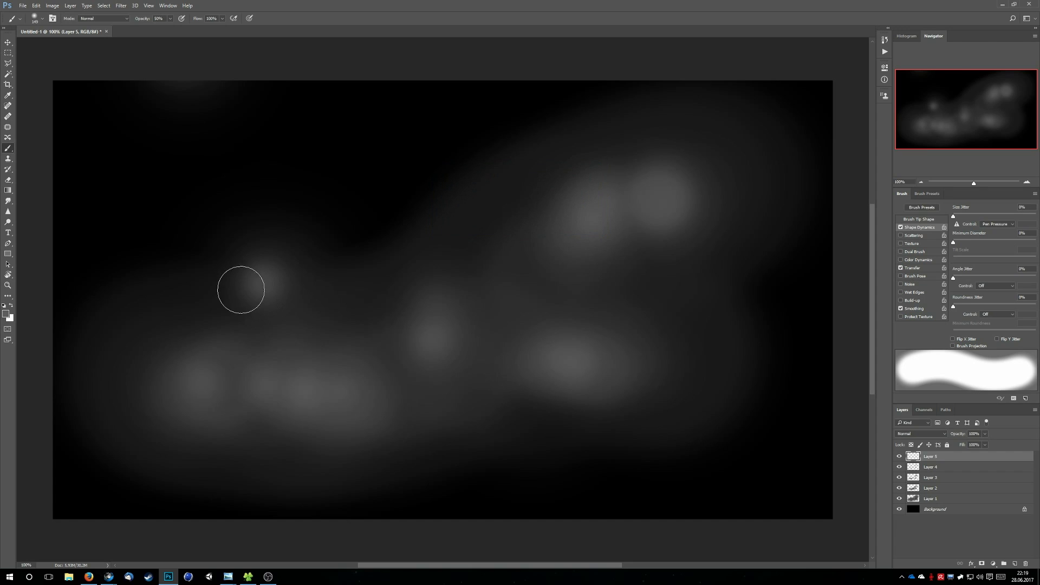
Set the foreground colour to #747474 and reduce the Brush tool's size to about 105 px
click(7, 314)
click(416, 218)
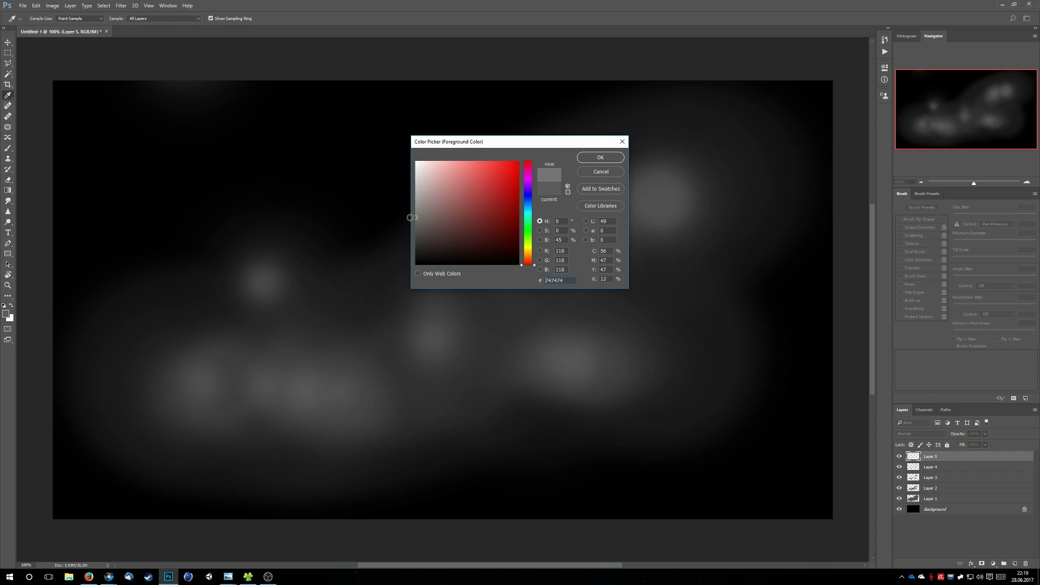
click(616, 157)
key(b)
click(42, 19)
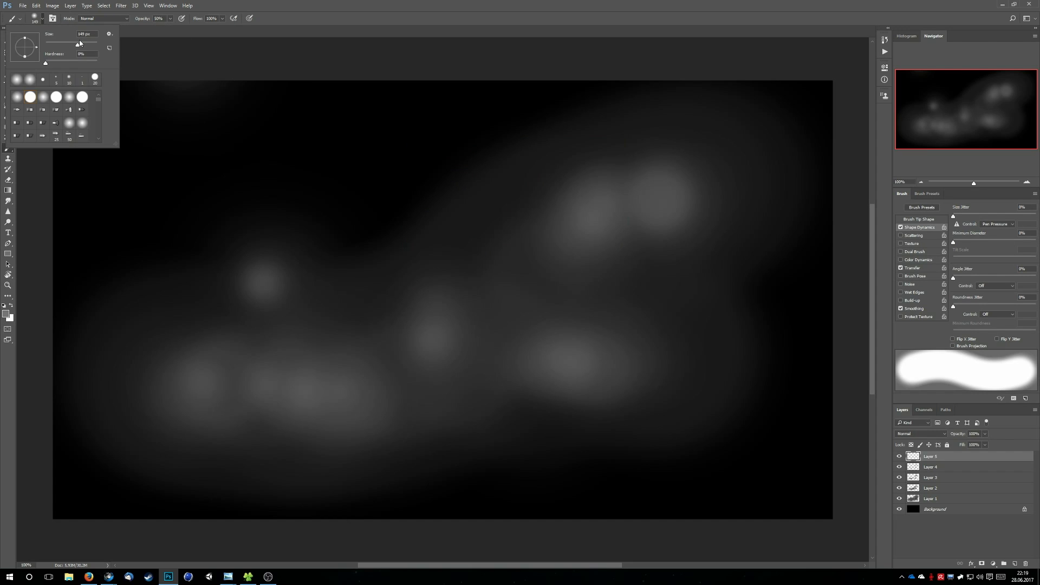
drag(76, 45, 73, 45)
Dab nine smaller, lighter spots at the brightest points of the cloud, including four along its lower-left part
click(265, 286)
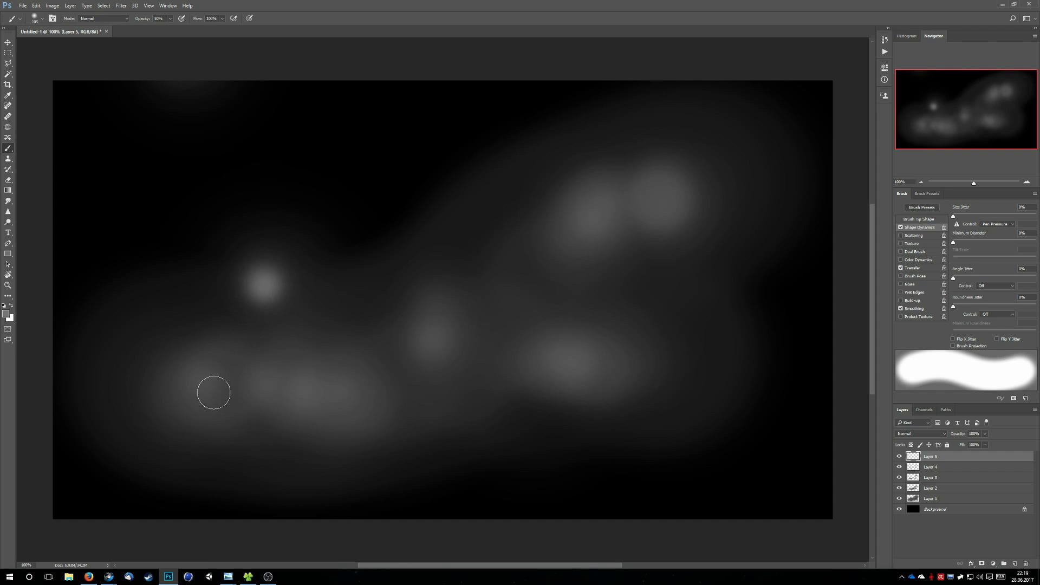
click(191, 386)
click(265, 385)
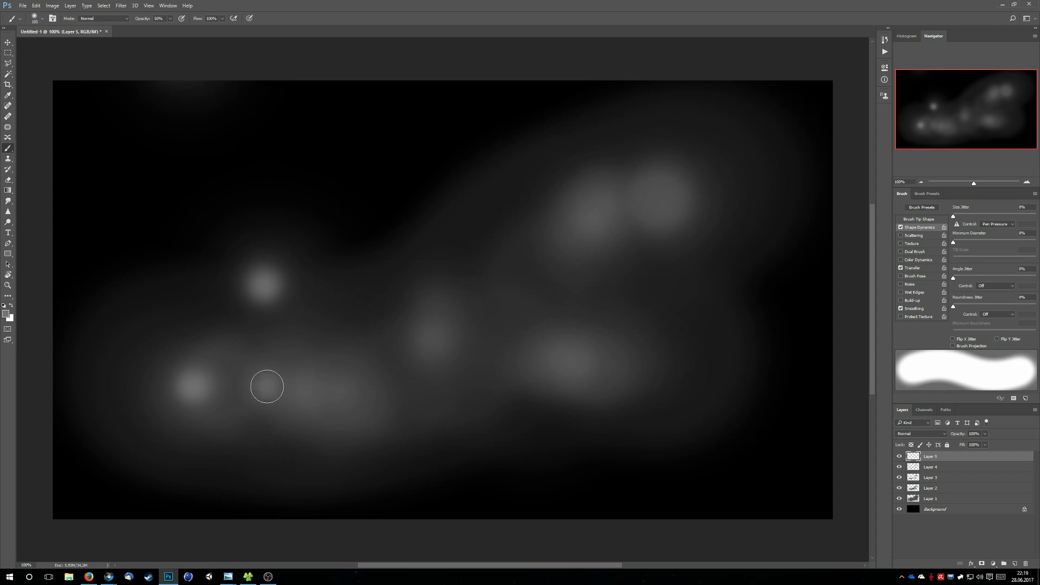
click(305, 391)
click(346, 393)
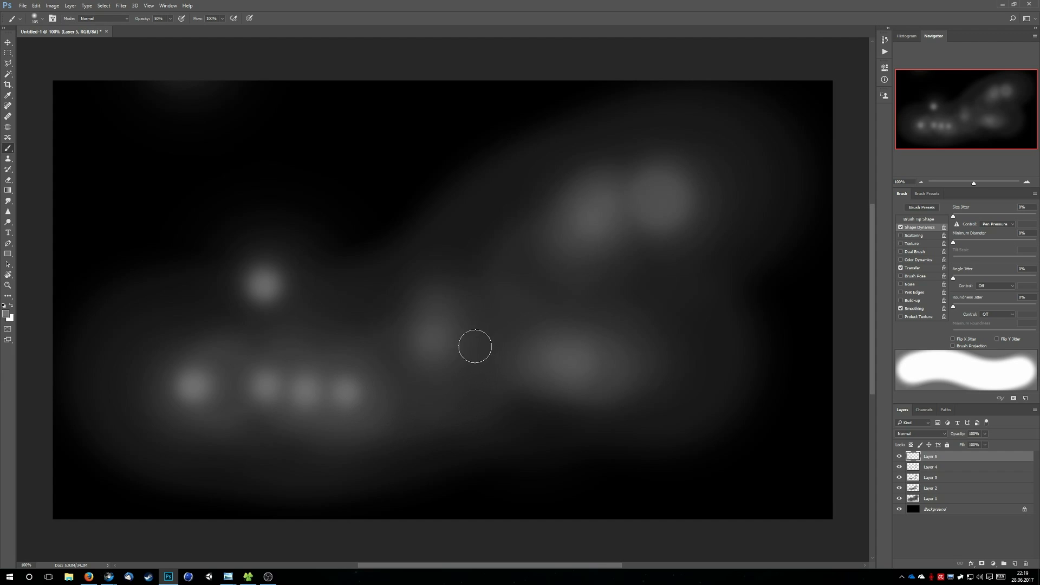
click(429, 335)
click(579, 366)
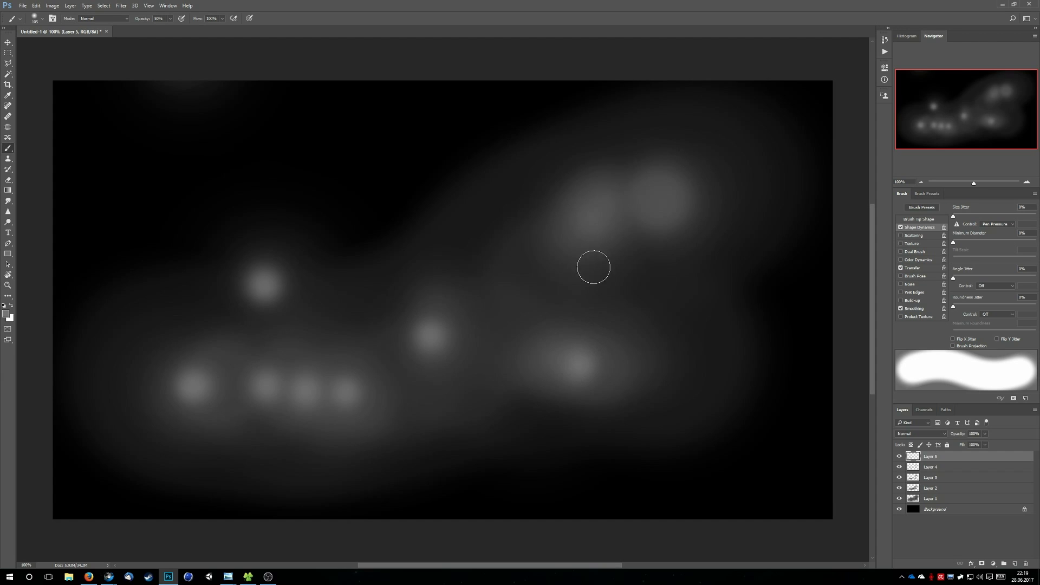
click(586, 226)
click(666, 200)
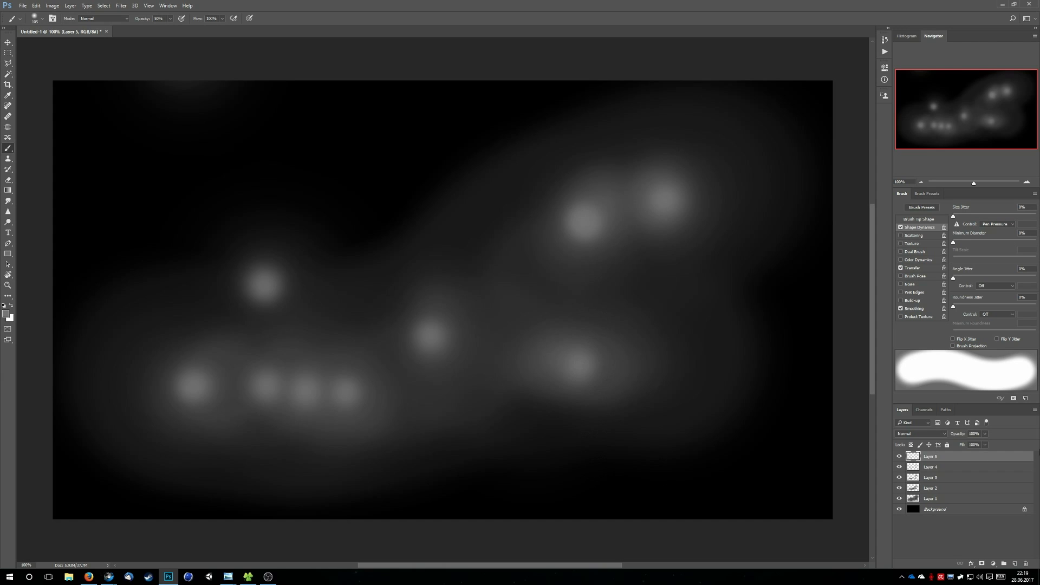
key(alt+Tab)
key(alt+Tab)
Add a sixth paint layer on top and set the foreground colour to #8d8d8d
key(ctrl+shift+alt+n)
click(6, 314)
click(423, 209)
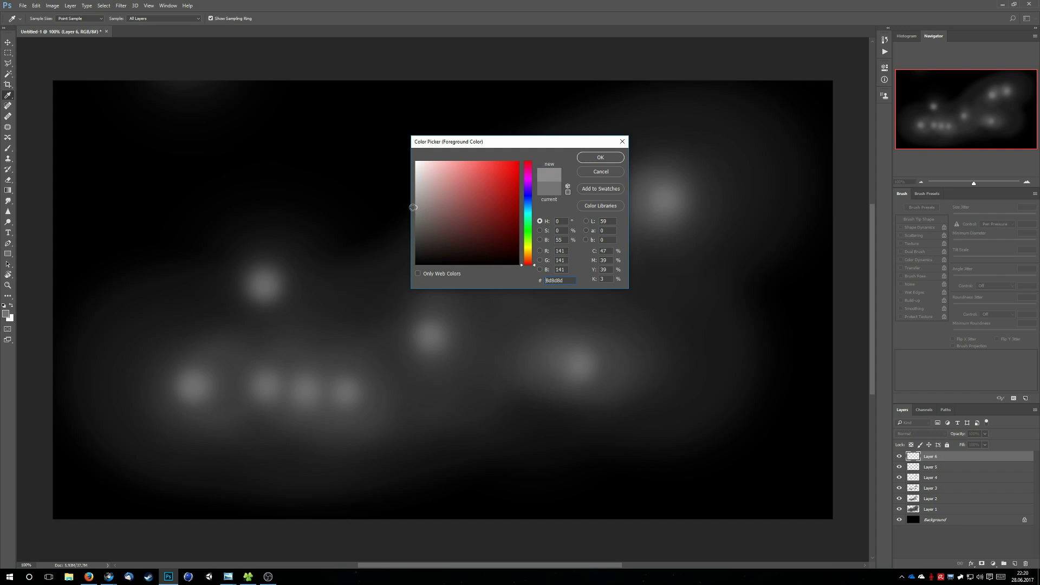
click(600, 157)
Reduce the brush size to about 81 px and dab a lighter core into each of the nine glowing spots
click(44, 20)
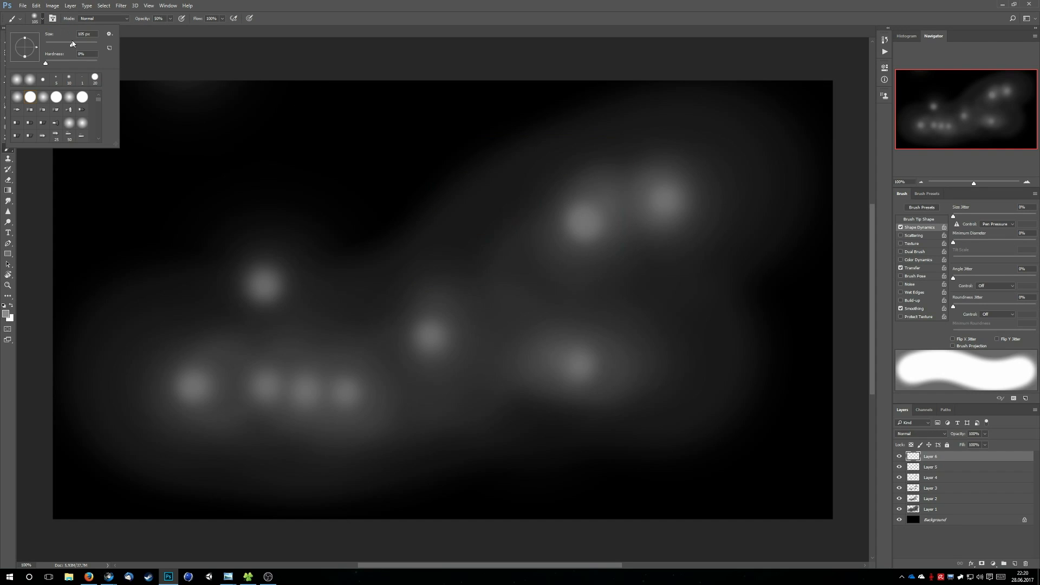
drag(73, 43, 65, 45)
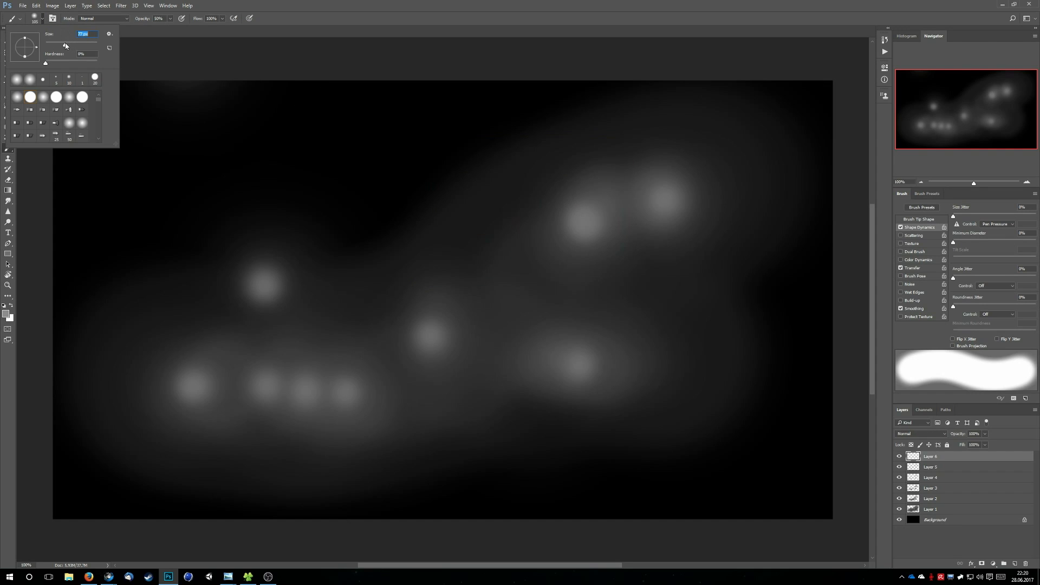
click(262, 282)
click(193, 385)
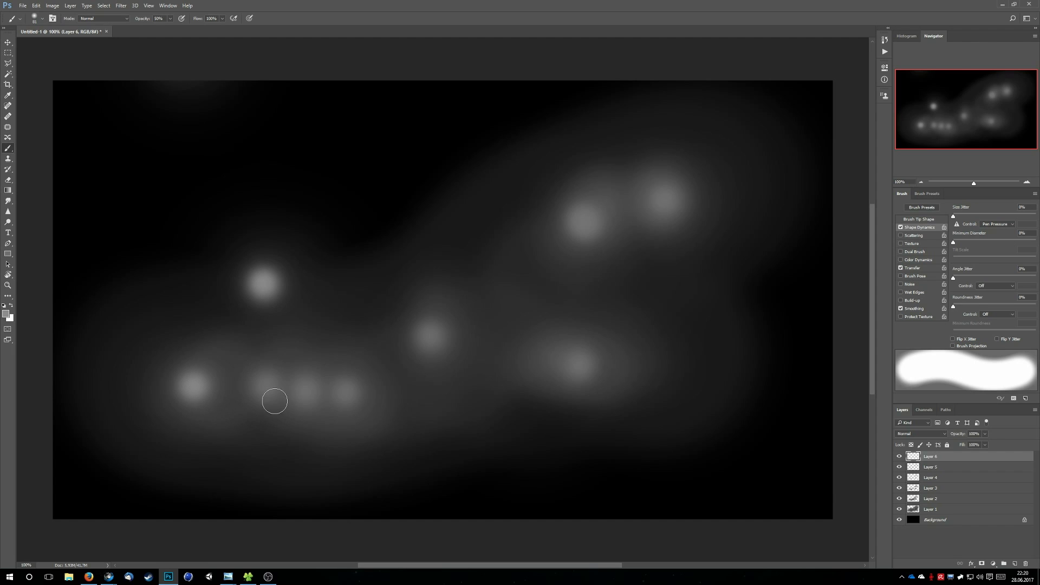
click(267, 390)
click(305, 392)
click(305, 393)
click(346, 391)
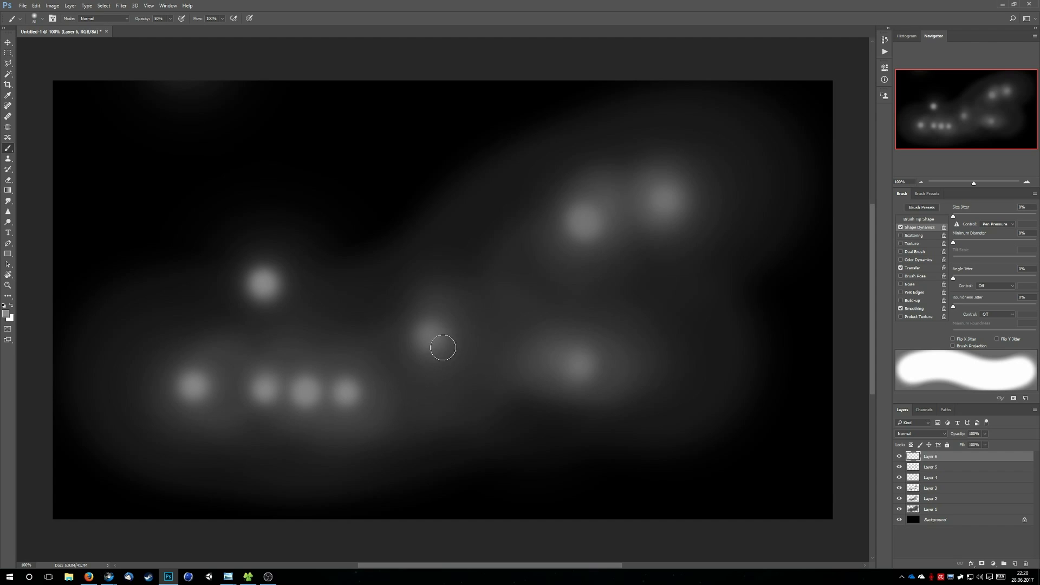
click(430, 335)
click(585, 361)
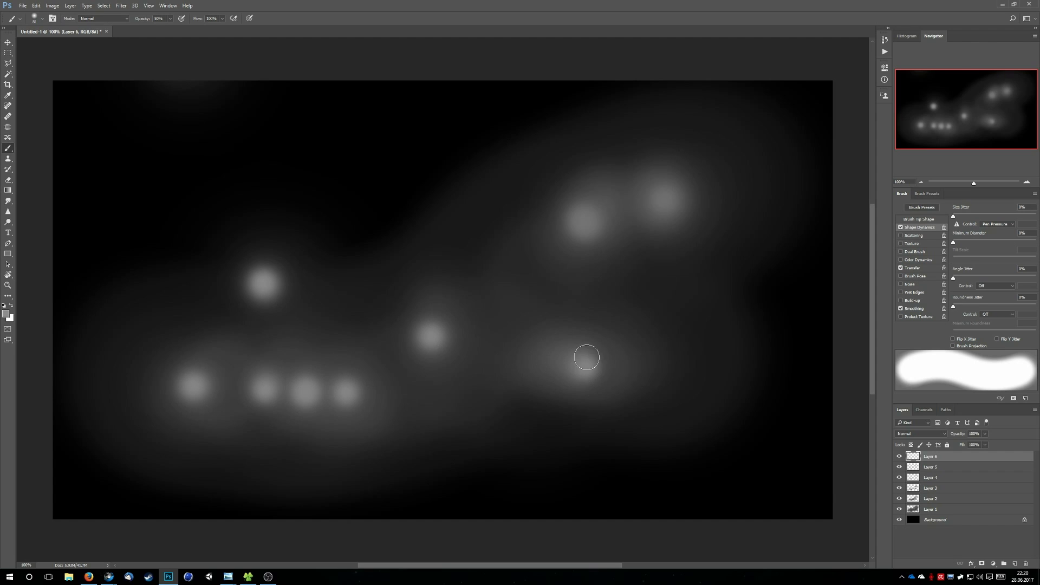
click(581, 220)
click(668, 203)
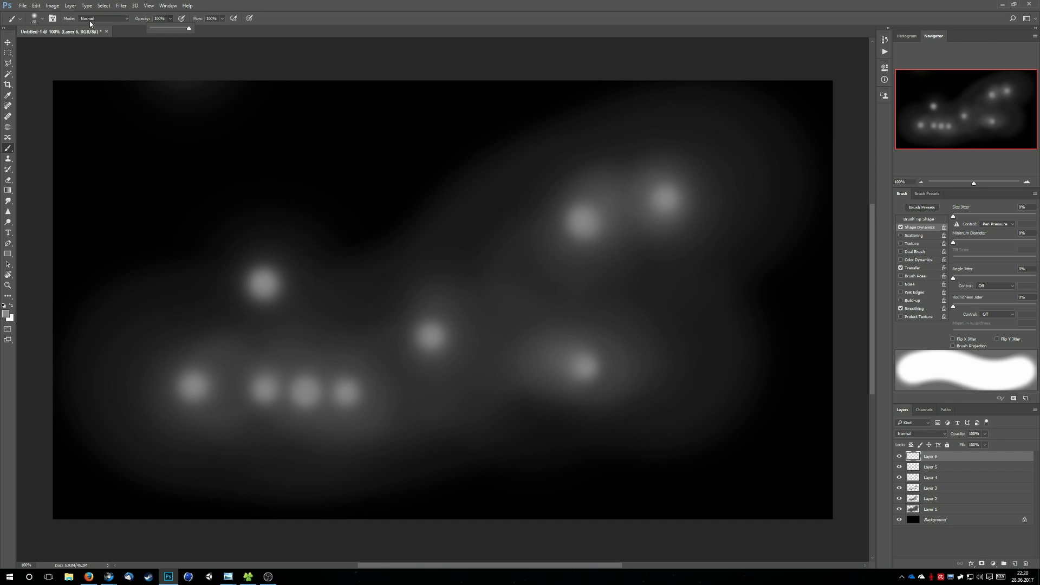
Set the brush to 100% opacity and a smaller size, with a lighter grey as the foreground colour
click(42, 19)
drag(67, 45, 61, 44)
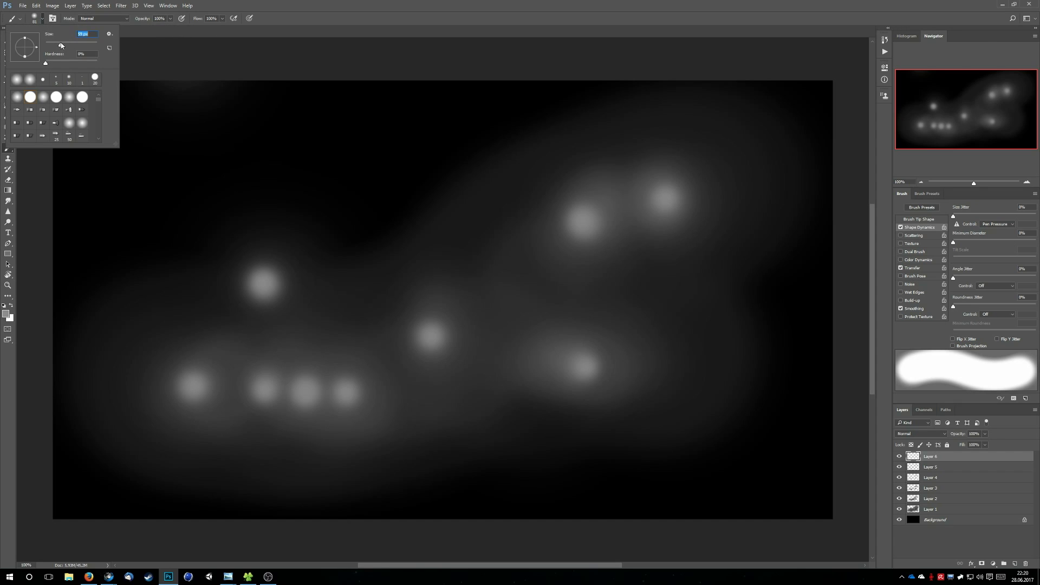
click(6, 313)
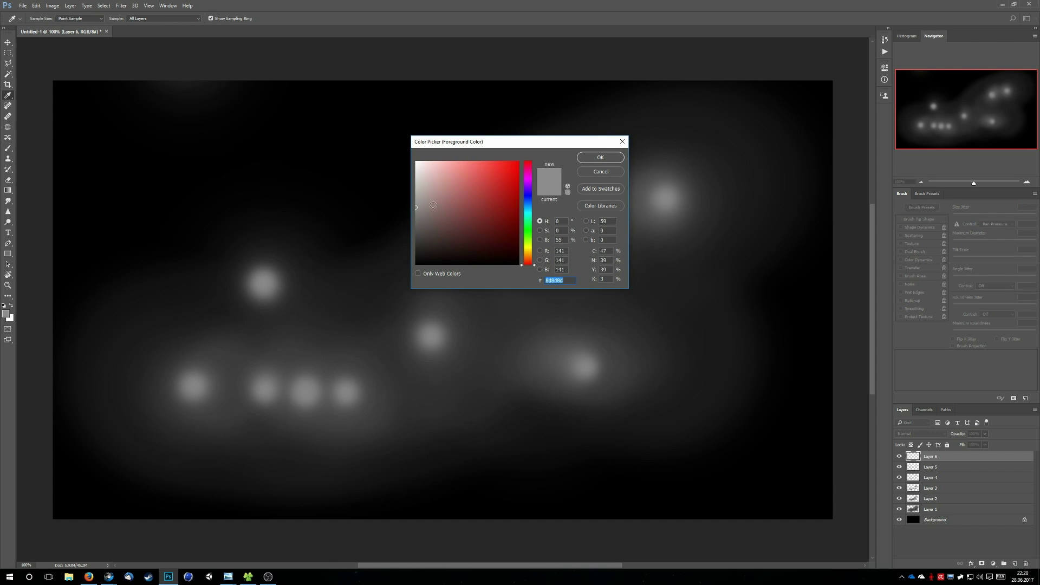
drag(416, 203, 412, 198)
click(598, 158)
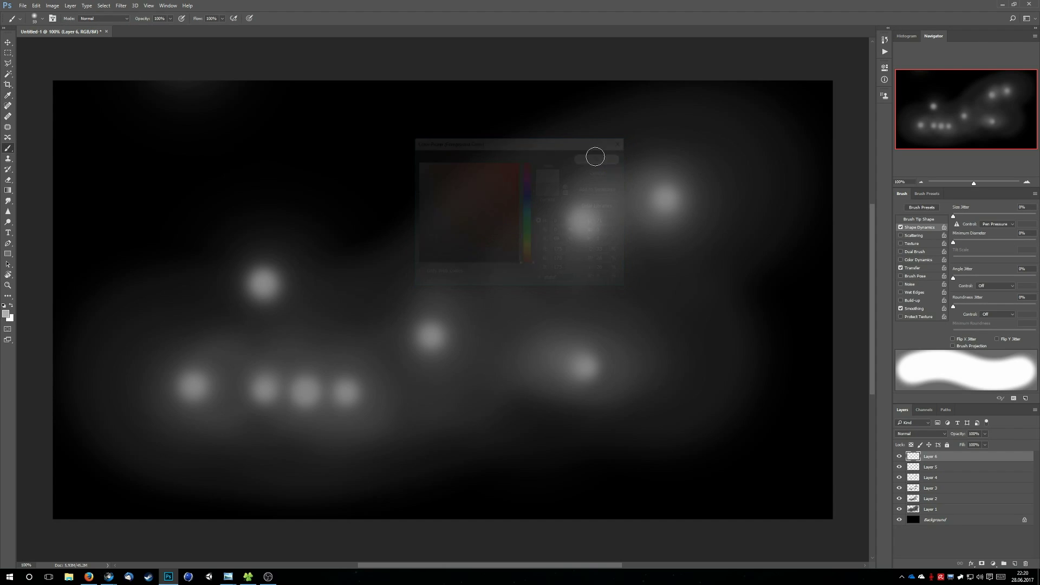
Add a seventh paint layer on top and dab a small bright core into the centre of all nine glowing spots
key(ctrl+shift+alt+n)
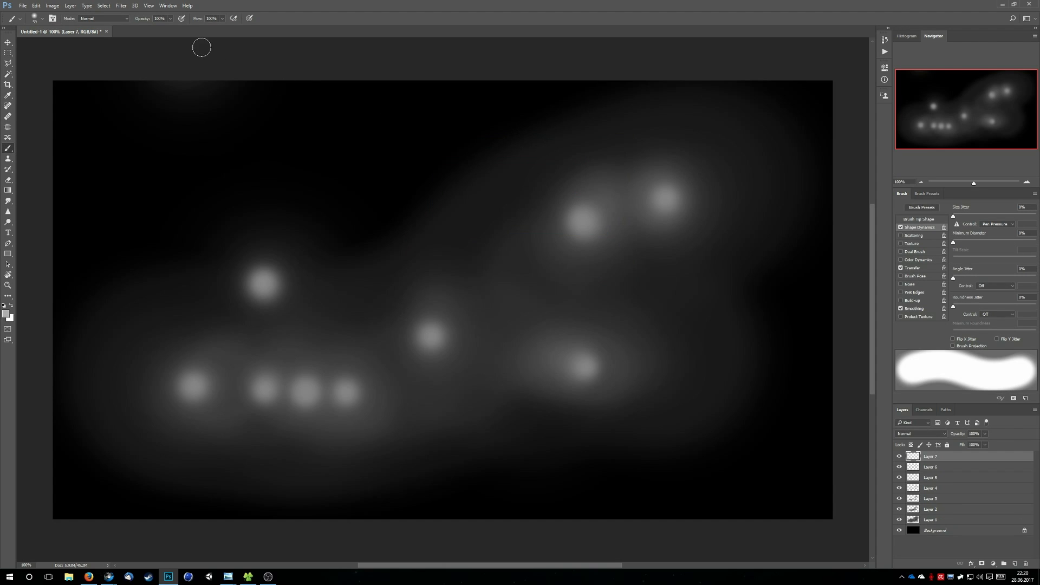
click(263, 285)
click(190, 386)
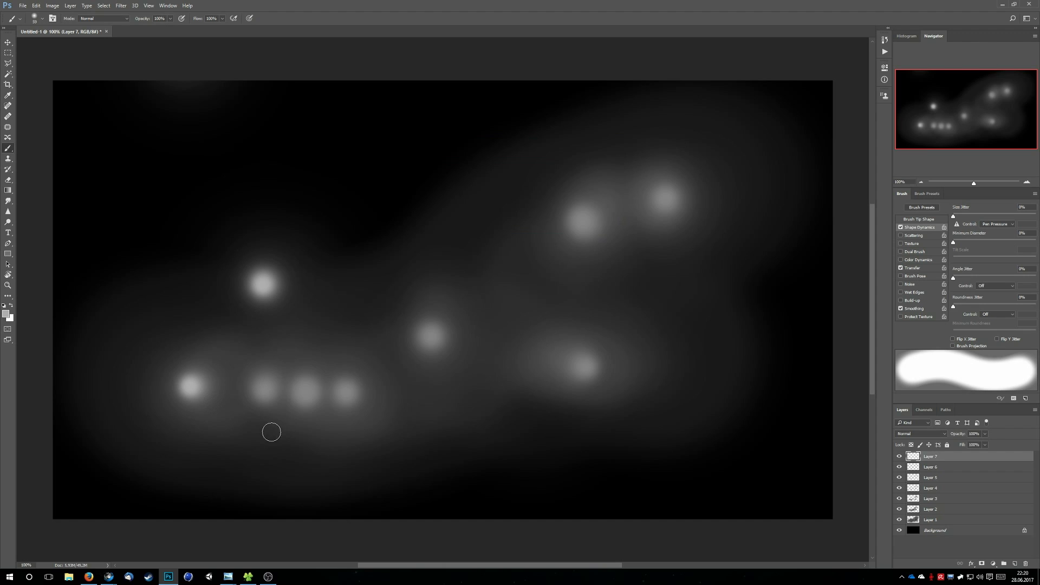
click(266, 393)
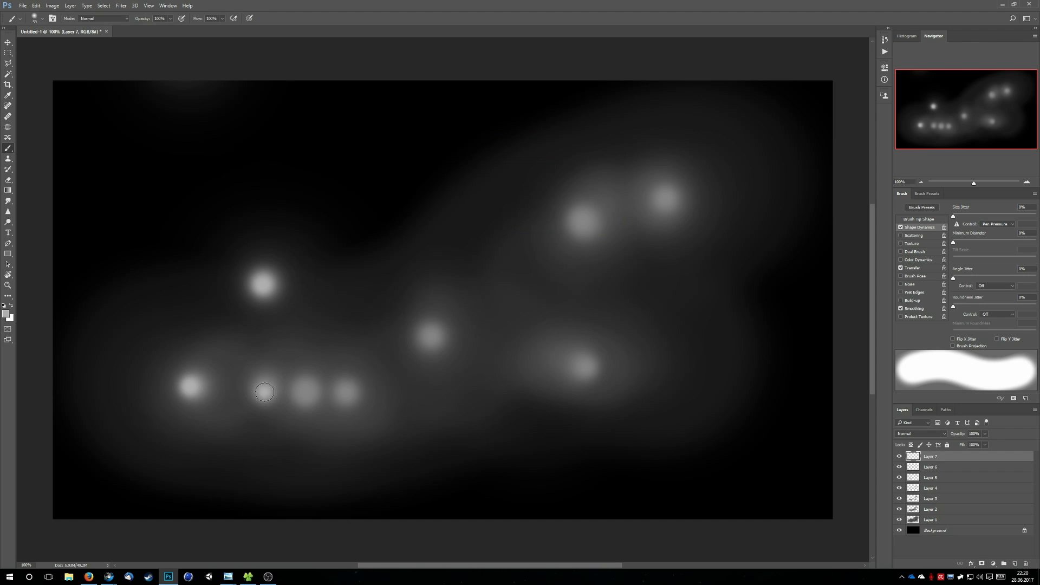
click(307, 392)
click(347, 391)
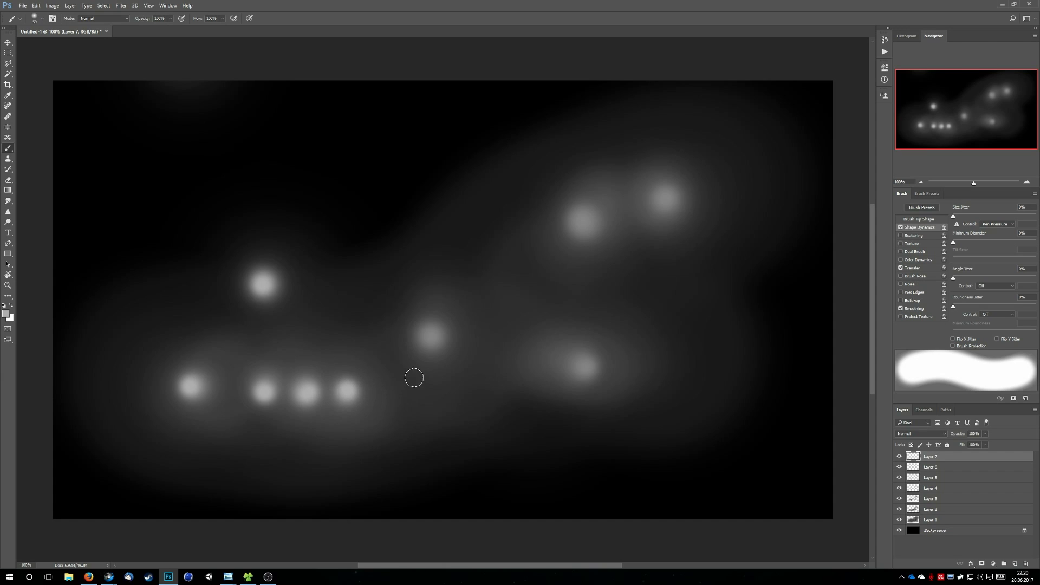
click(432, 337)
click(584, 366)
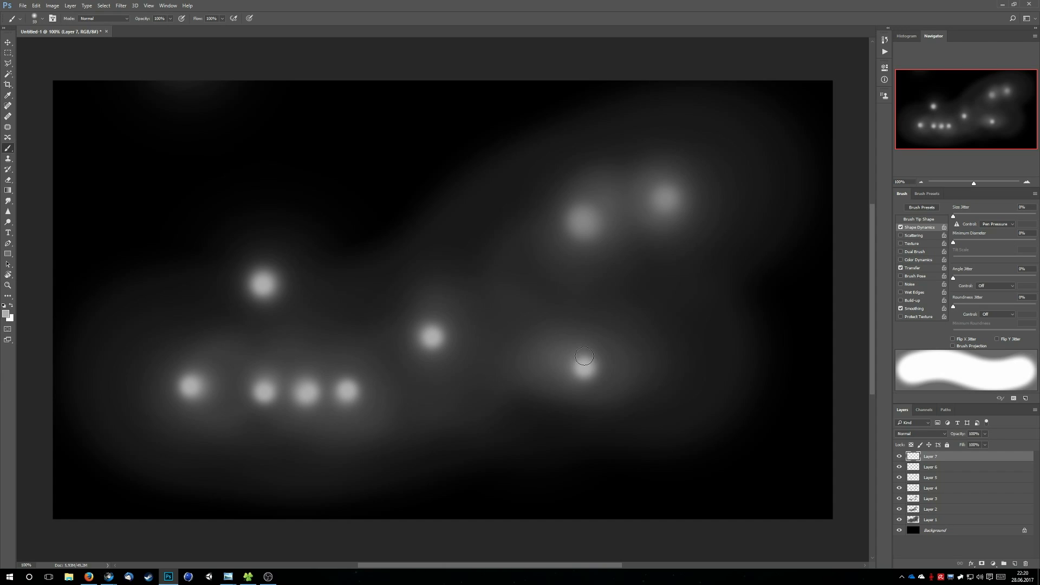
click(585, 220)
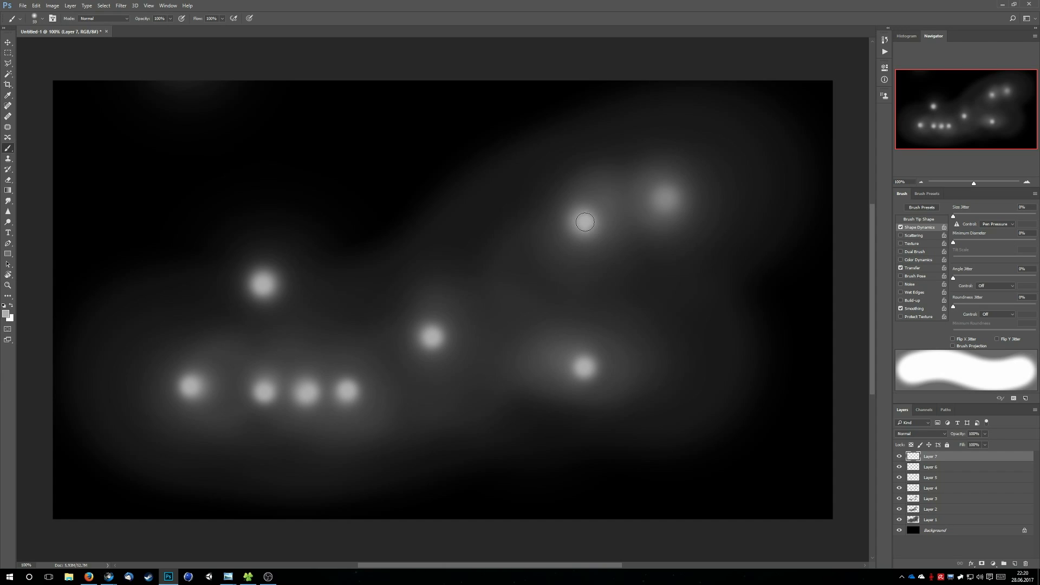
click(667, 196)
key(alt+Tab)
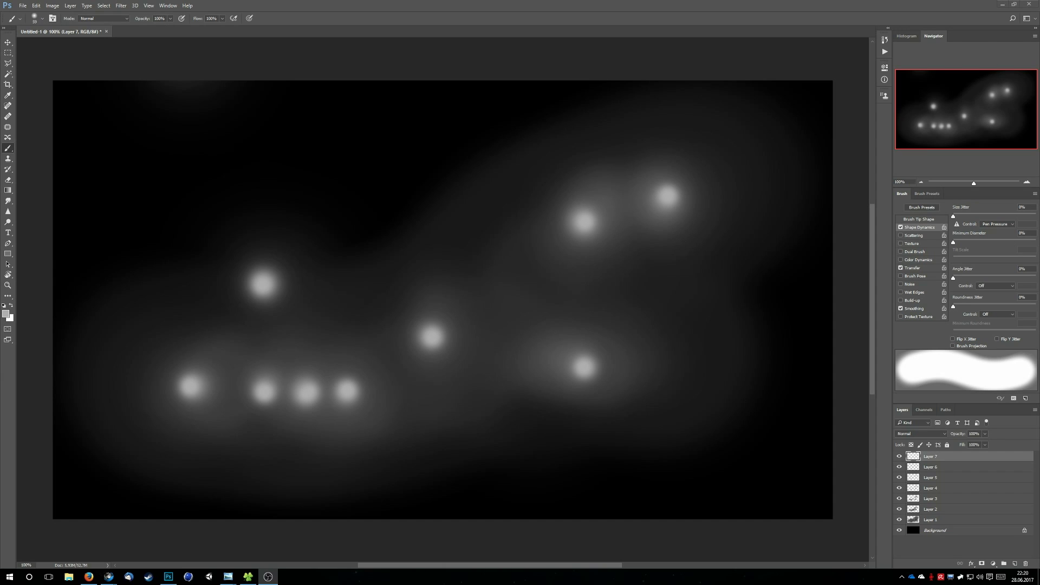
key(alt+Tab)
Group Layer 1 through Layer 7 into a new layer group named "Grey"
shift+click(928, 520)
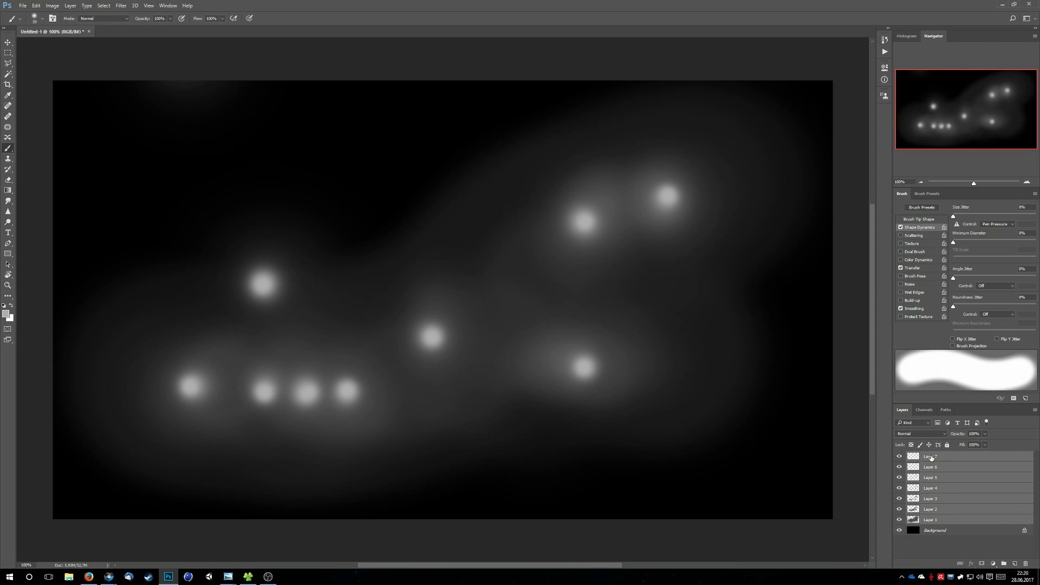
right_click(931, 458)
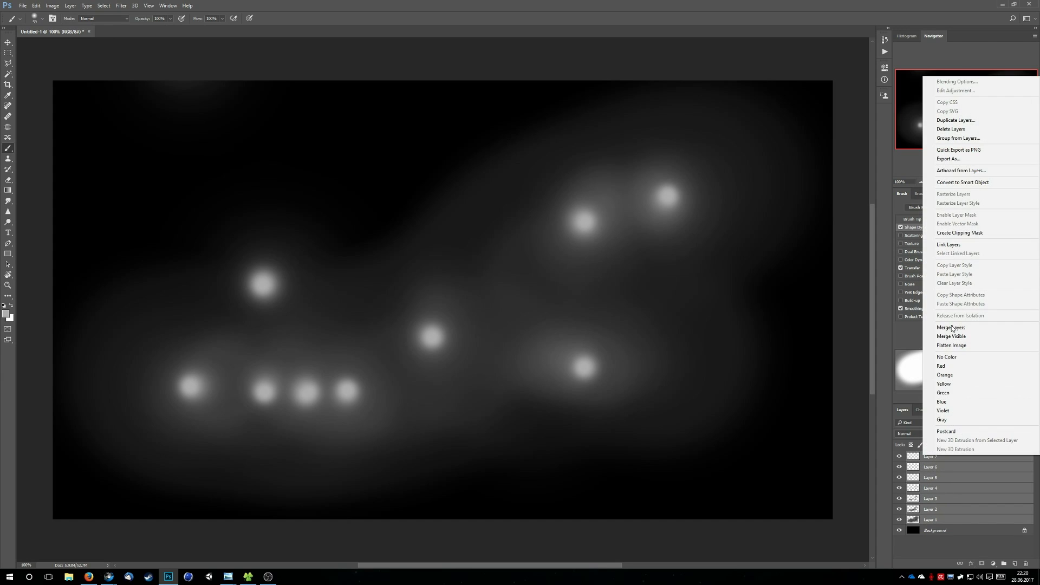
click(959, 138)
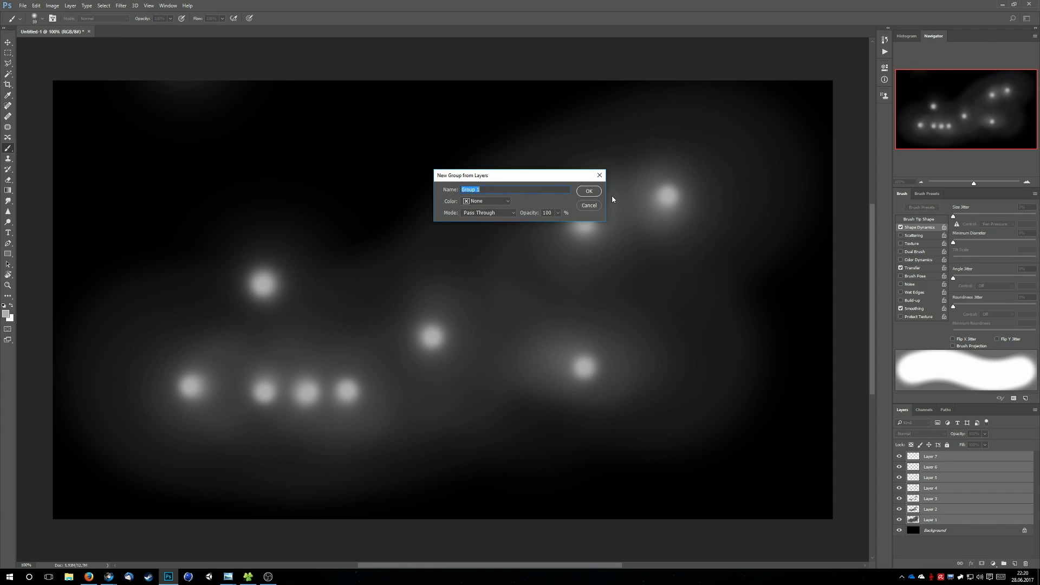
text(Grey)
key(Return)
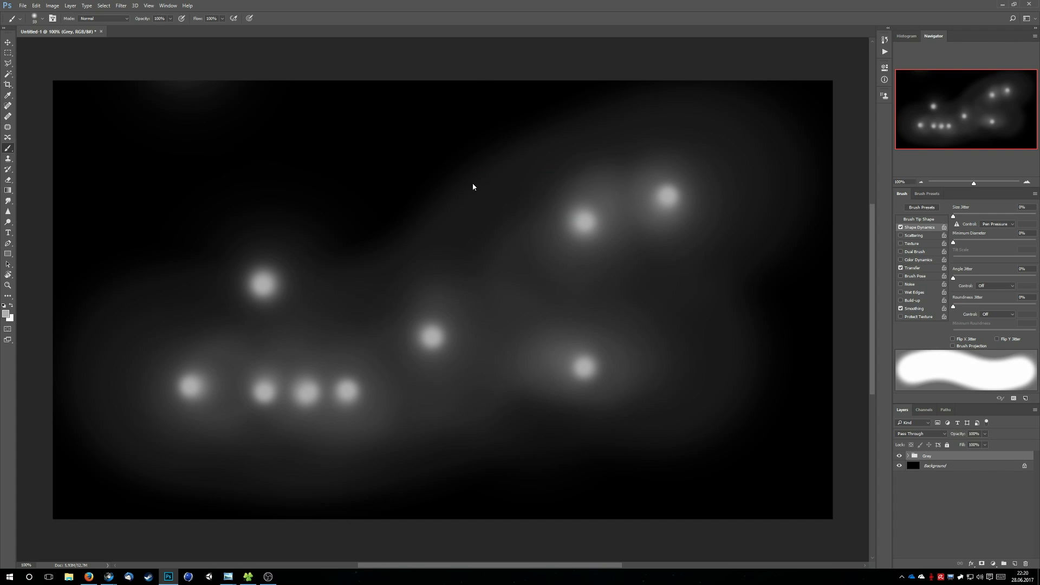
Try to save the document
key(ctrl+s)
key(Escape)
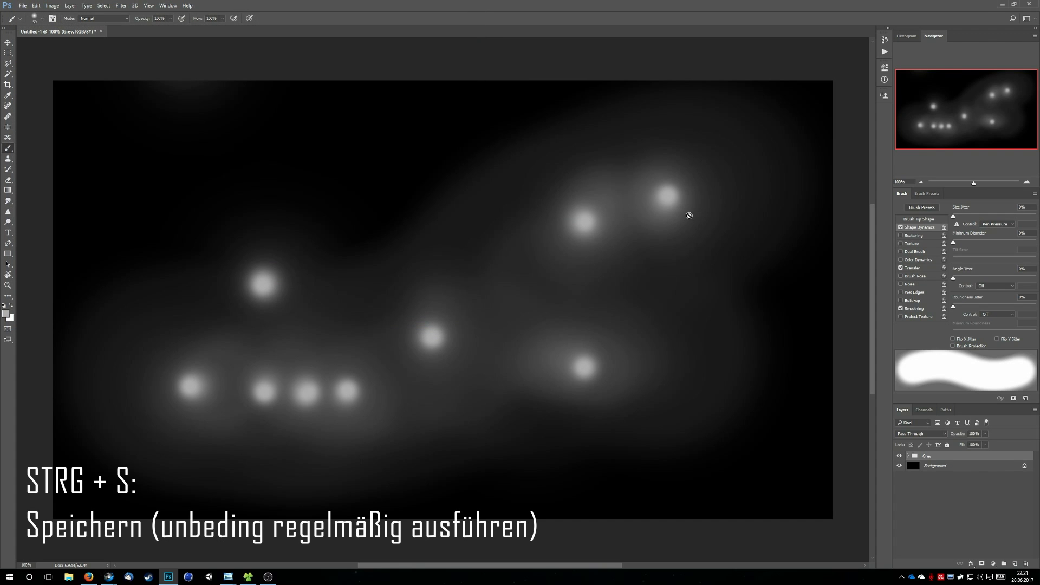
Add a new layer above the Grey group, reset the colours to black and white, and render Clouds onto it
key(ctrl+shift+n)
key(Return)
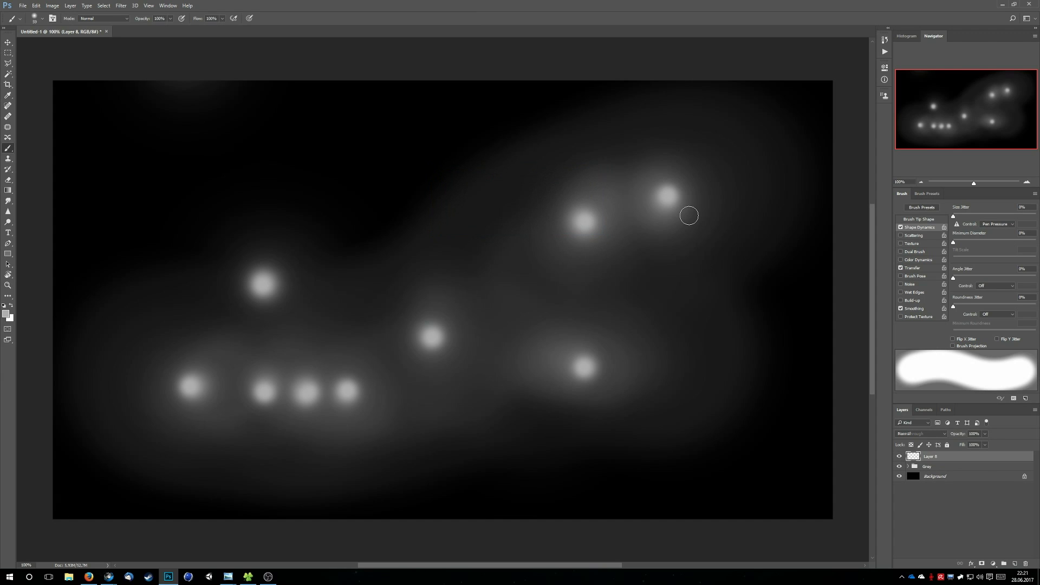
key(d)
click(120, 6)
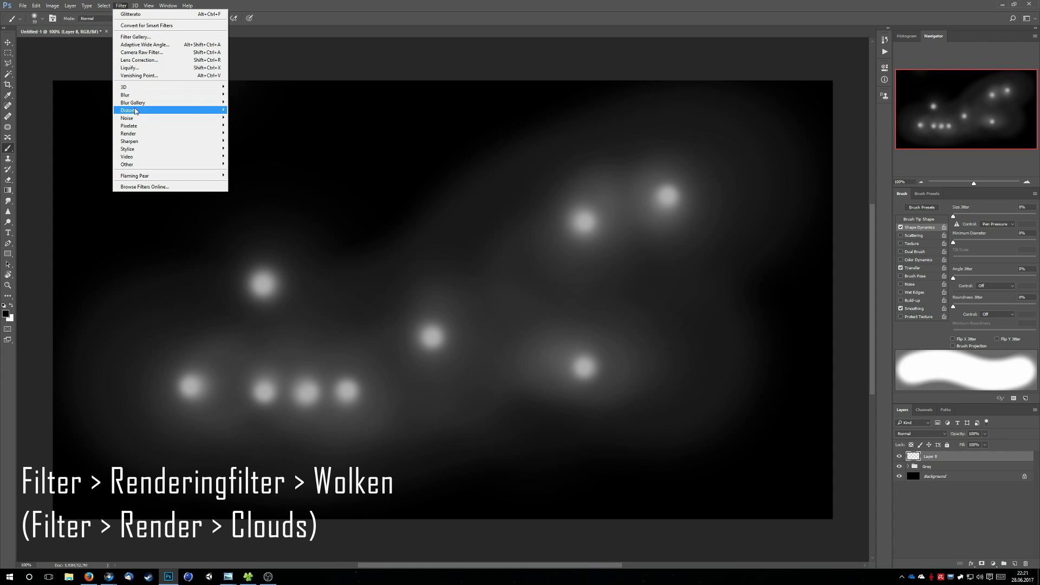
mouse_move(137, 138)
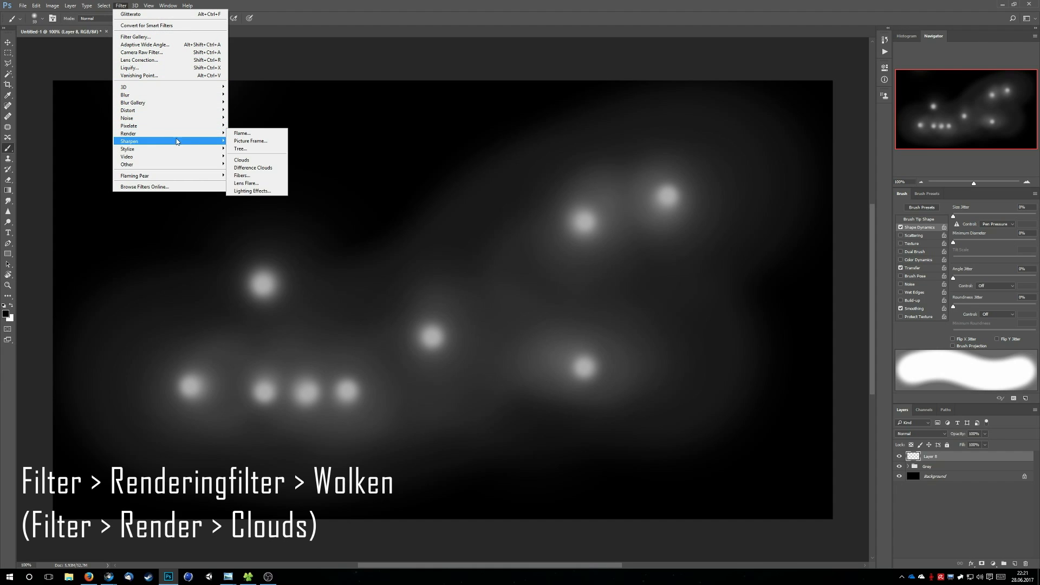
click(249, 161)
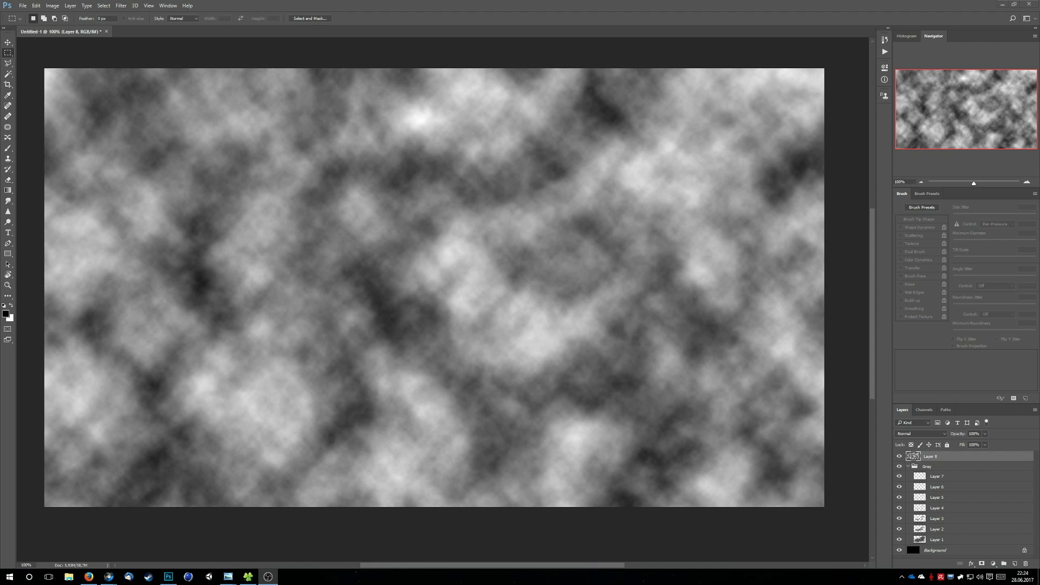
Compare the Multiply and Overlay blend modes on the cloud layer and settle on Multiply
click(924, 434)
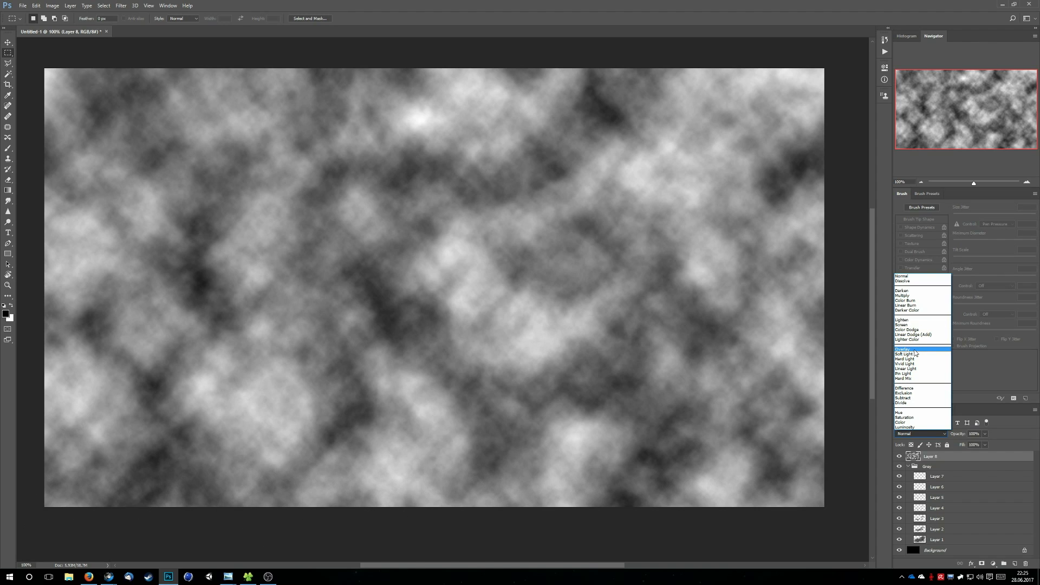
click(912, 295)
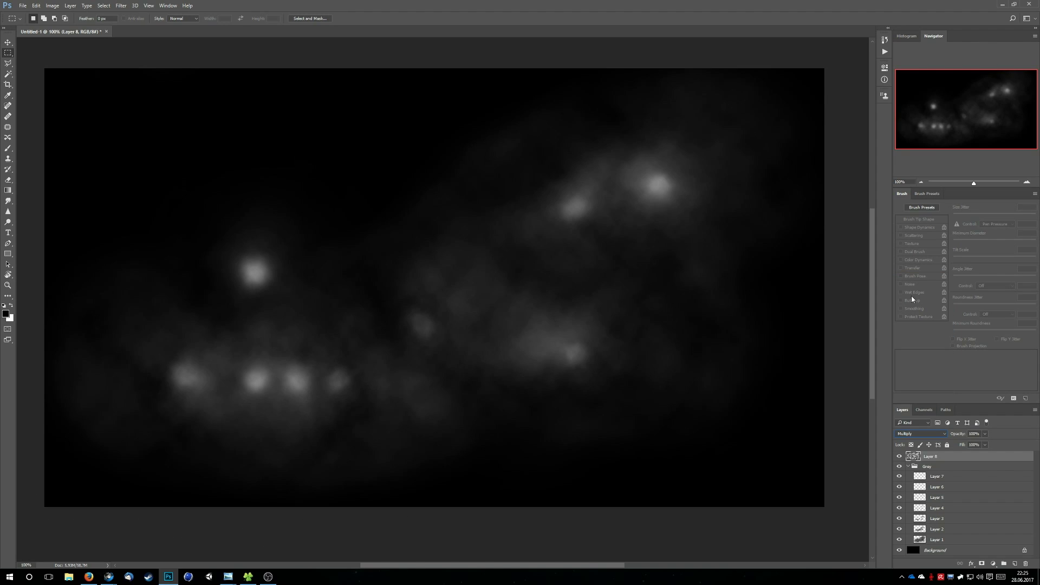
click(916, 435)
click(913, 351)
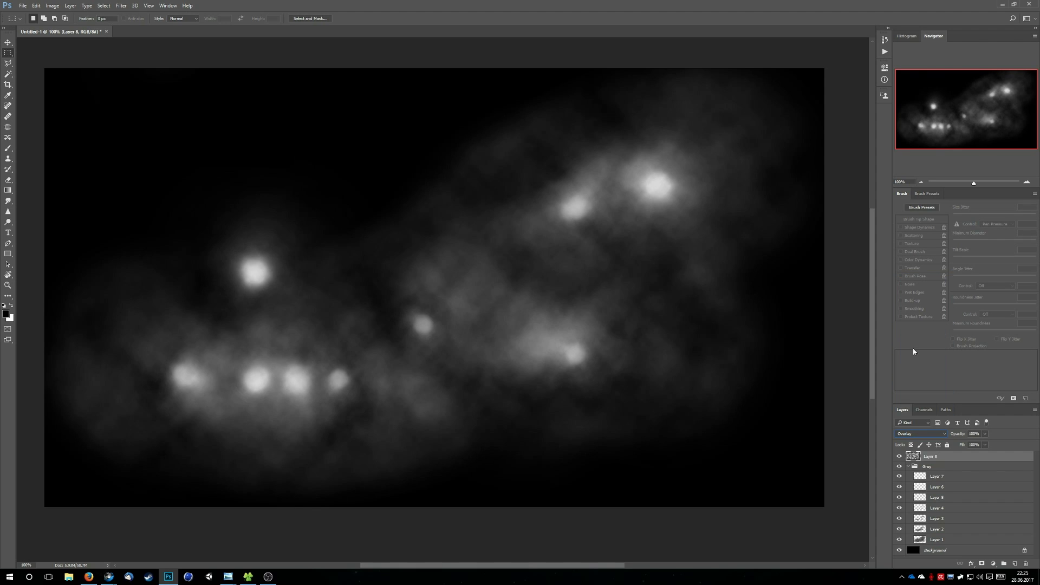
click(921, 432)
click(916, 299)
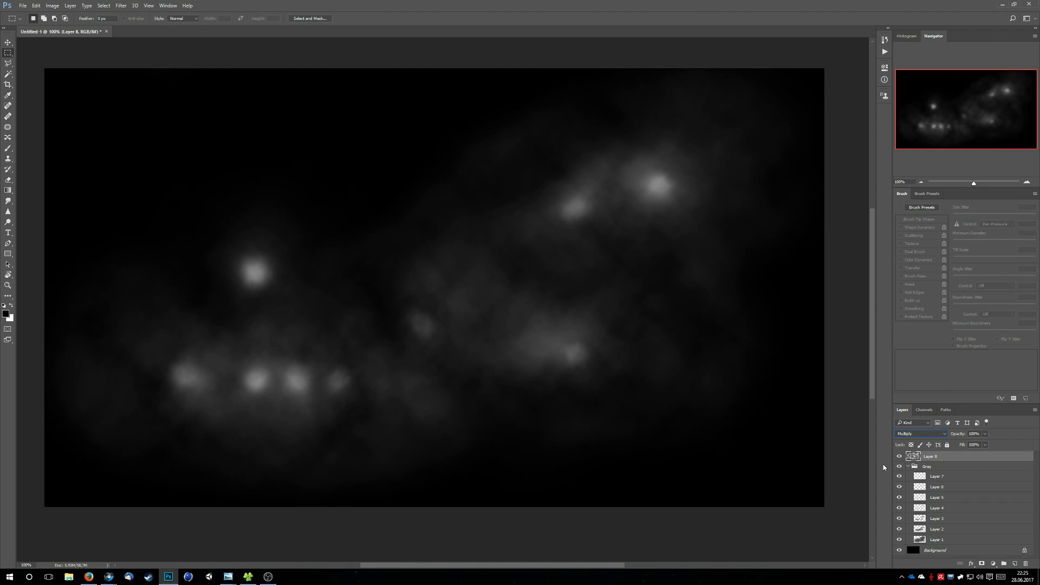
click(941, 540)
click(941, 478)
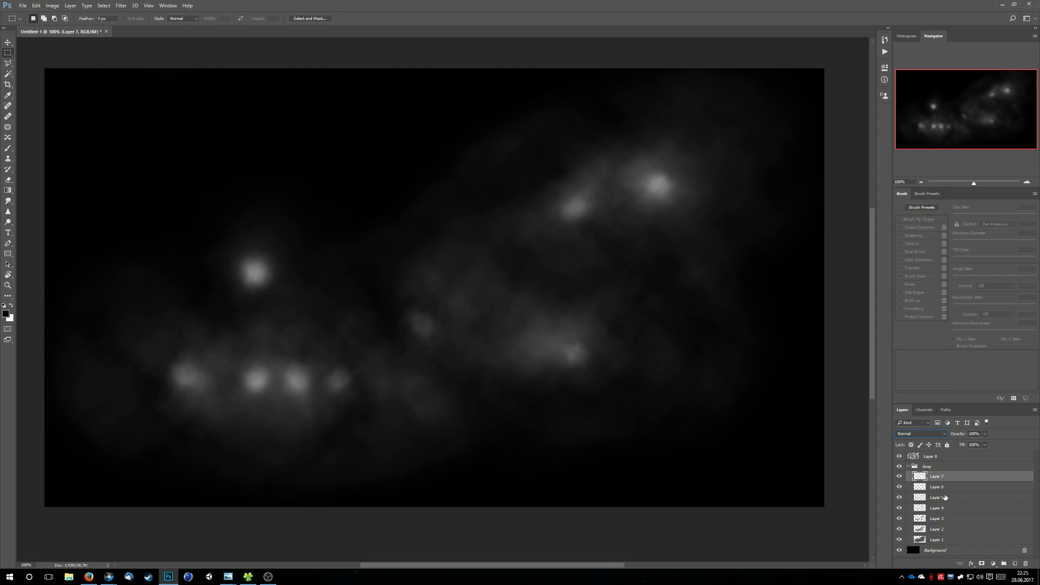
click(942, 509)
click(930, 542)
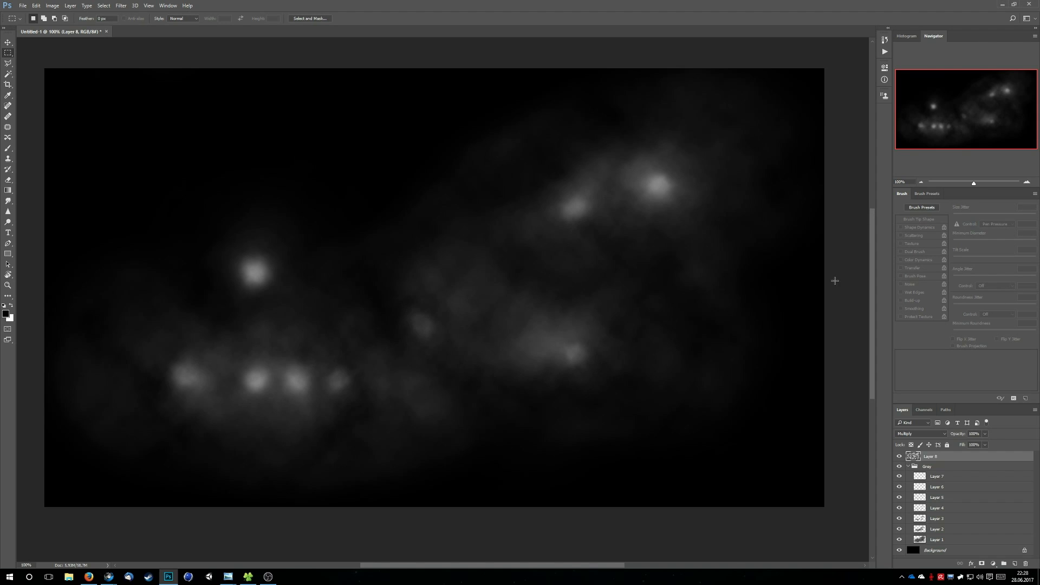
Render Difference Clouds on Layer 8, repeat the filter twice and undo the last repetition
click(121, 5)
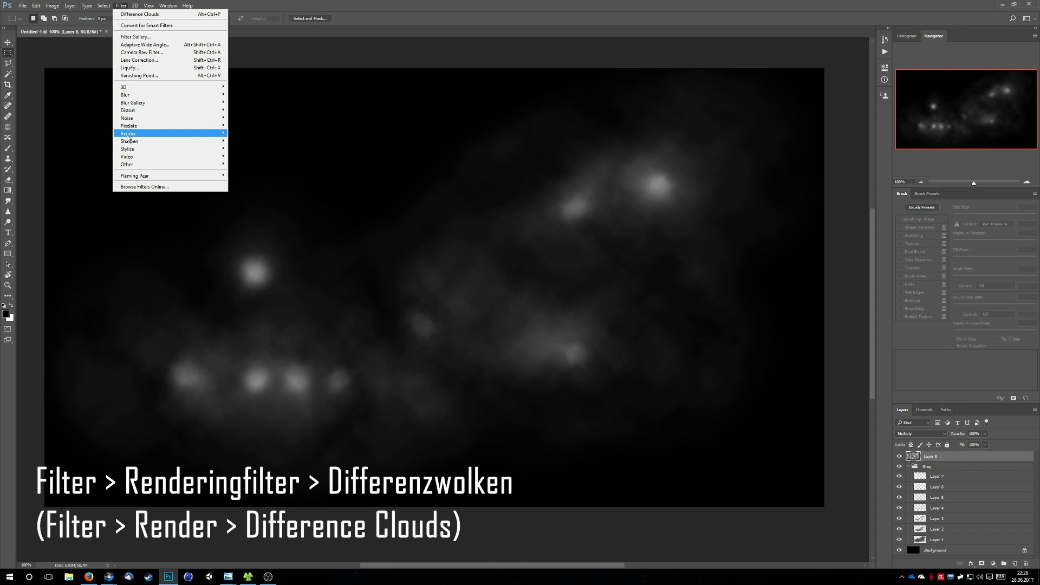
mouse_move(163, 134)
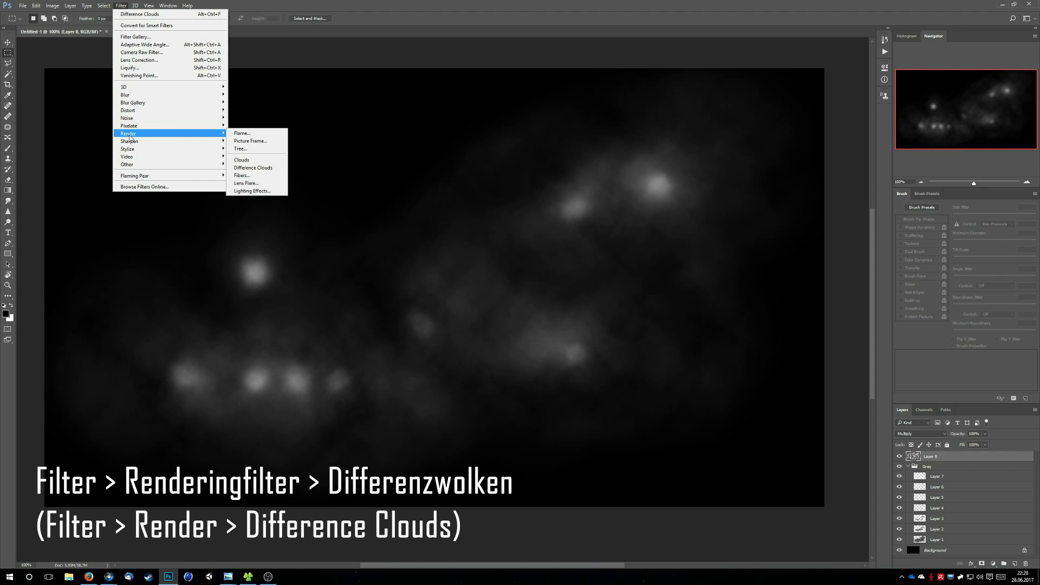
click(275, 170)
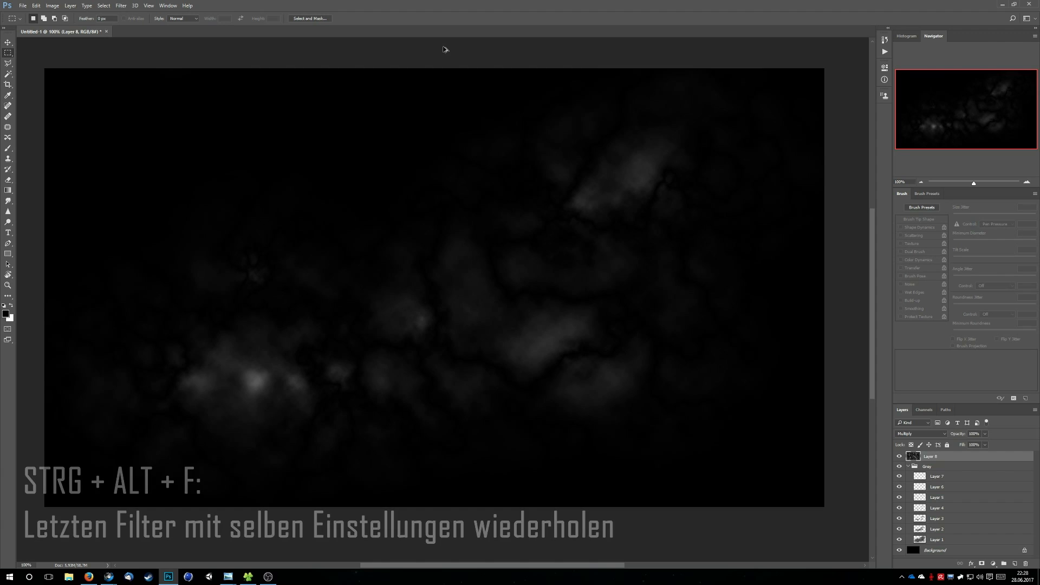
key(ctrl+alt+f)
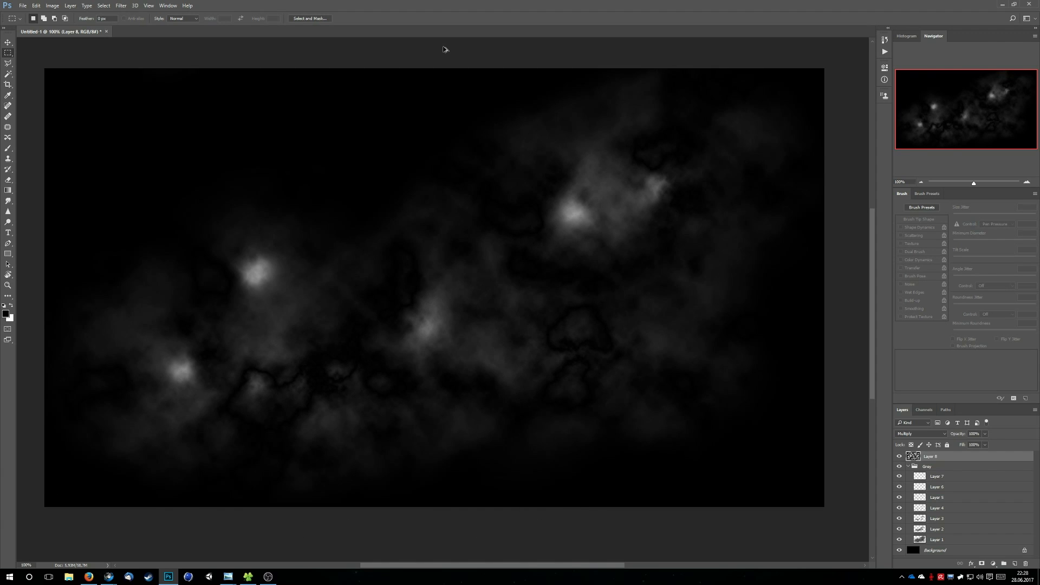
key(ctrl+alt+f)
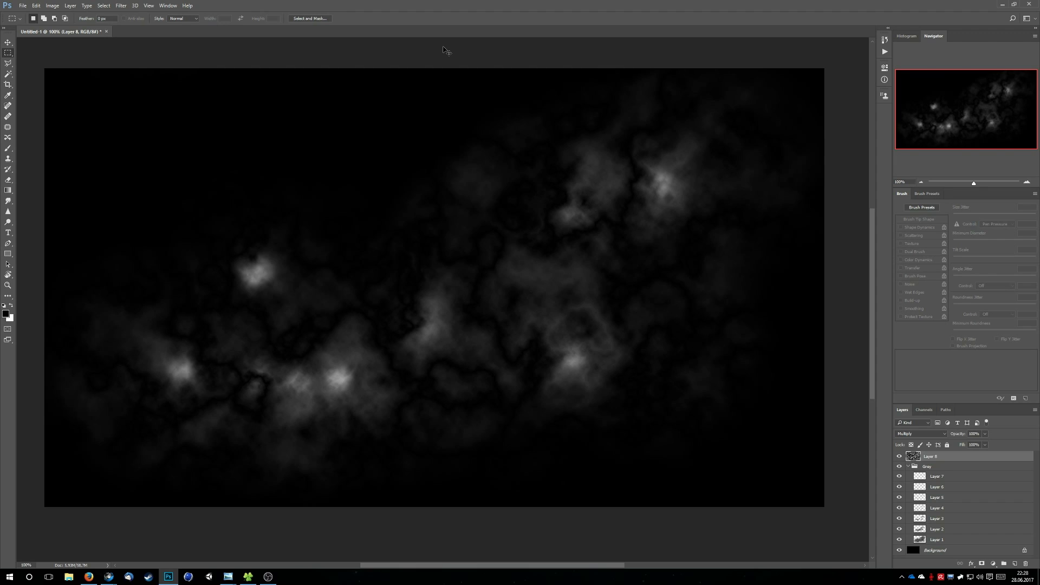
key(ctrl+f)
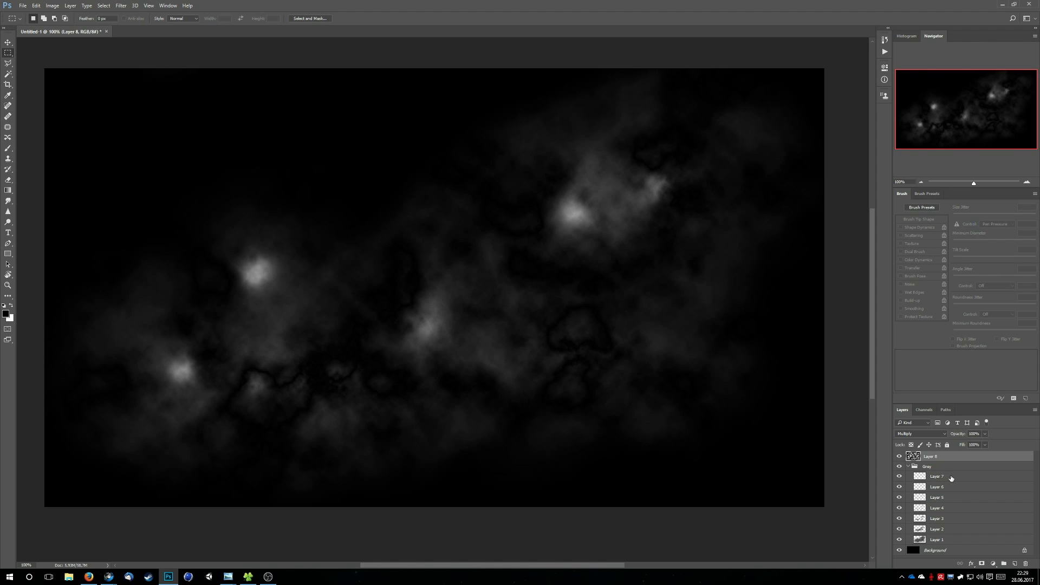
Brighten Layer 7 by raising its lightness with a Hue/Saturation adjustment
click(945, 476)
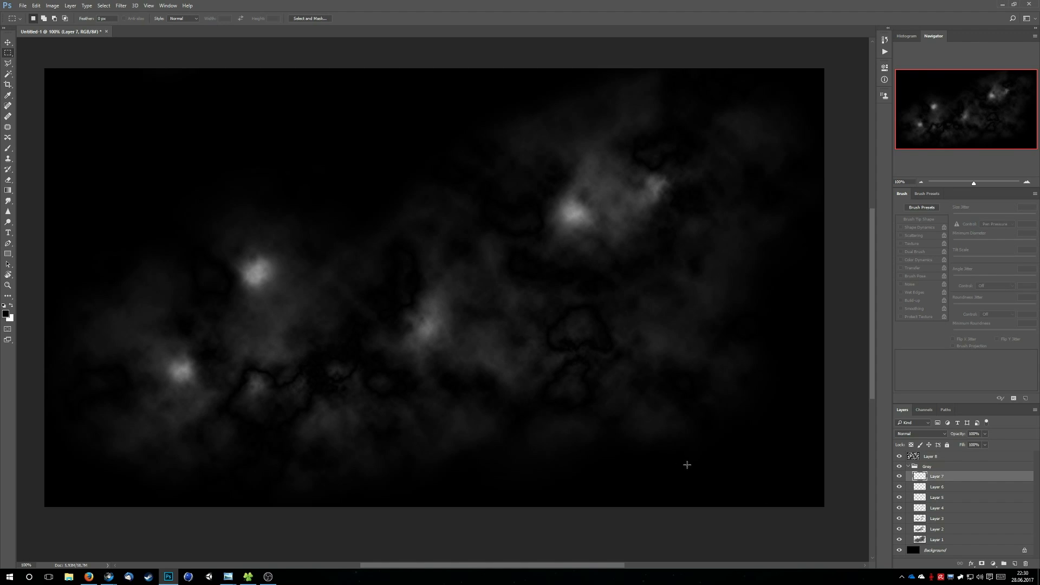
key(ctrl+u)
click(514, 239)
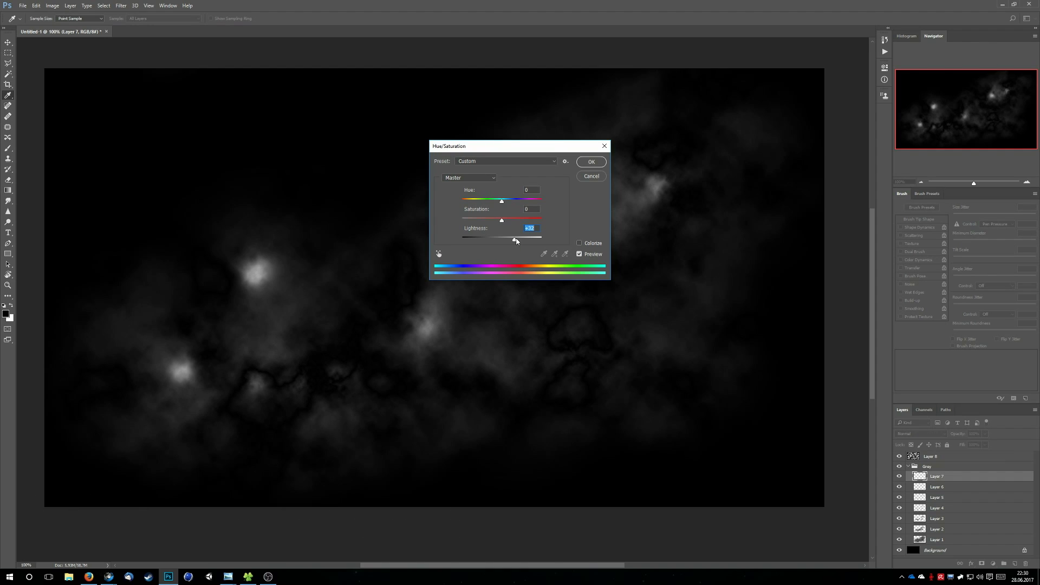
drag(514, 239, 521, 242)
click(591, 161)
key(m)
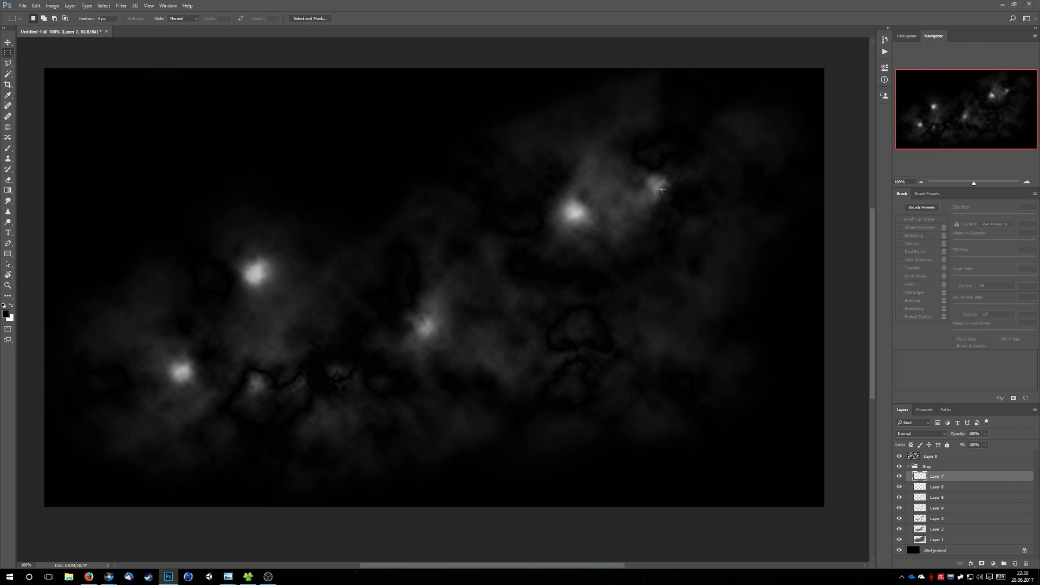
Raise the lightness of Layer 6 to +76 with a Hue/Saturation adjustment
click(939, 487)
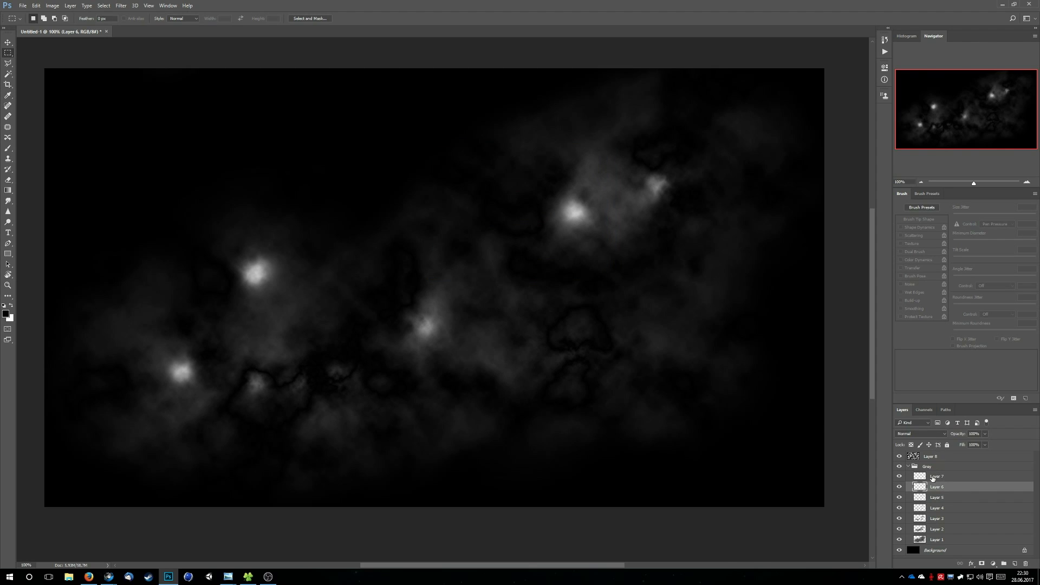
key(ctrl+u)
drag(512, 242, 532, 243)
click(591, 162)
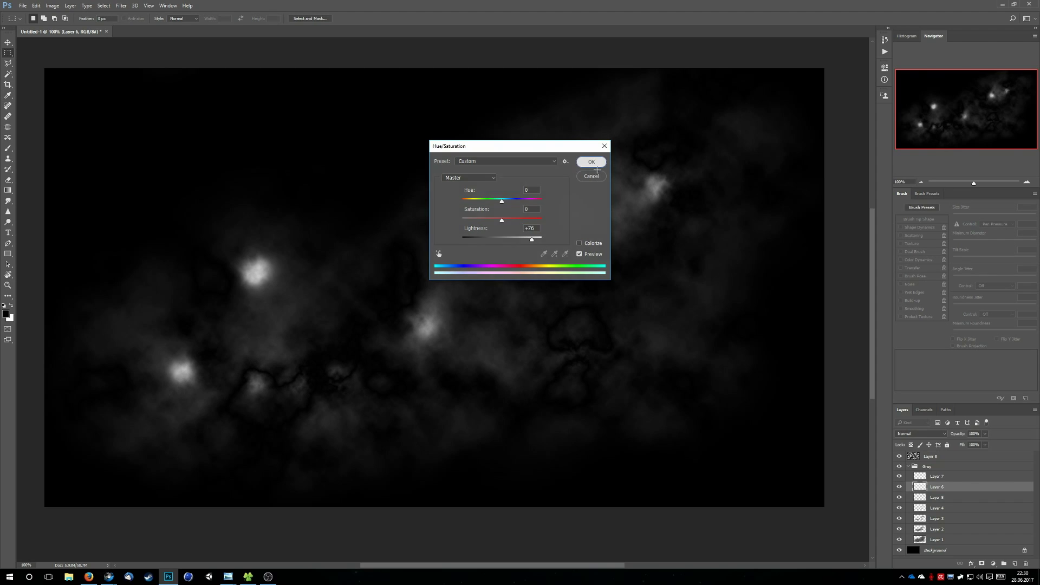
Raise the lightness of Layer 5 to +37 with a Hue/Saturation adjustment
click(915, 498)
key(ctrl+u)
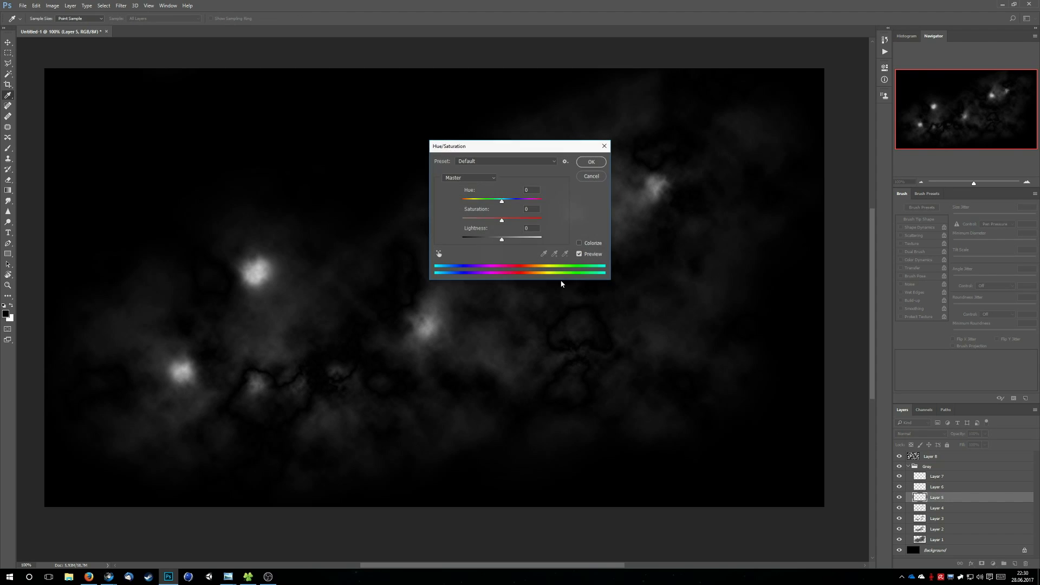
drag(531, 239, 518, 244)
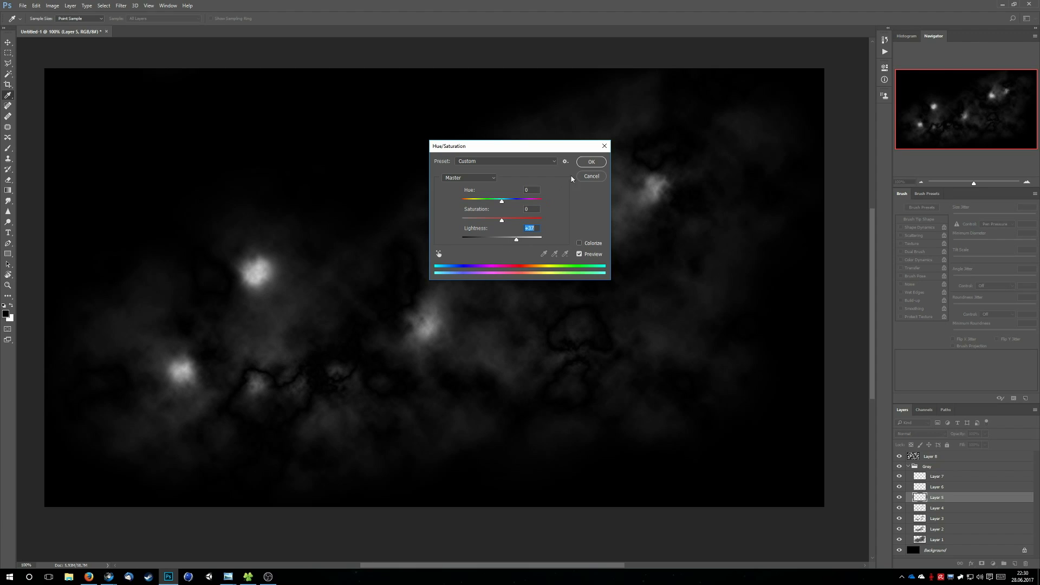
click(580, 163)
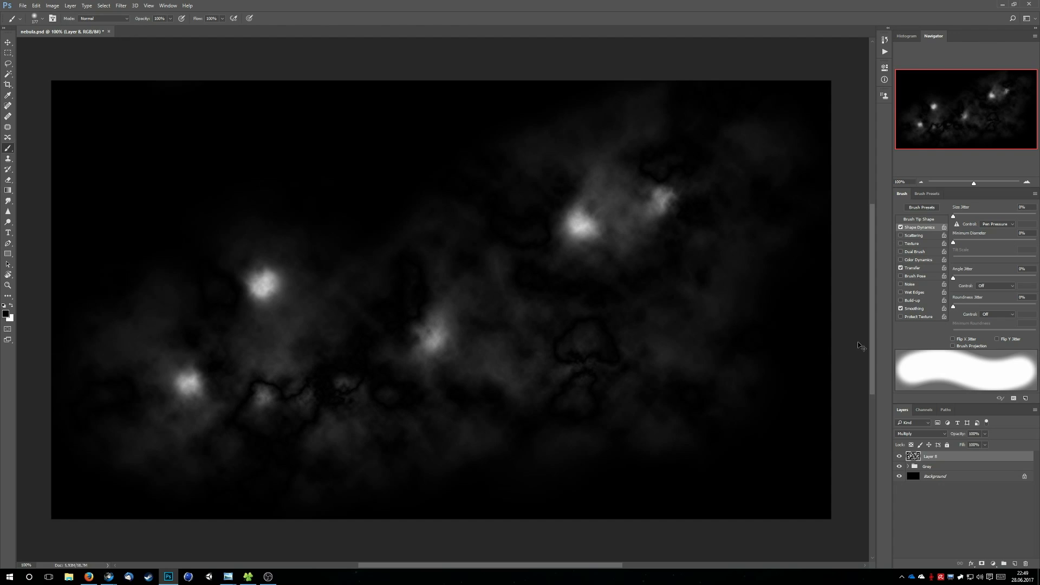
Save the document and flatten all layers into a single background layer
key(ctrl+s)
click(1034, 410)
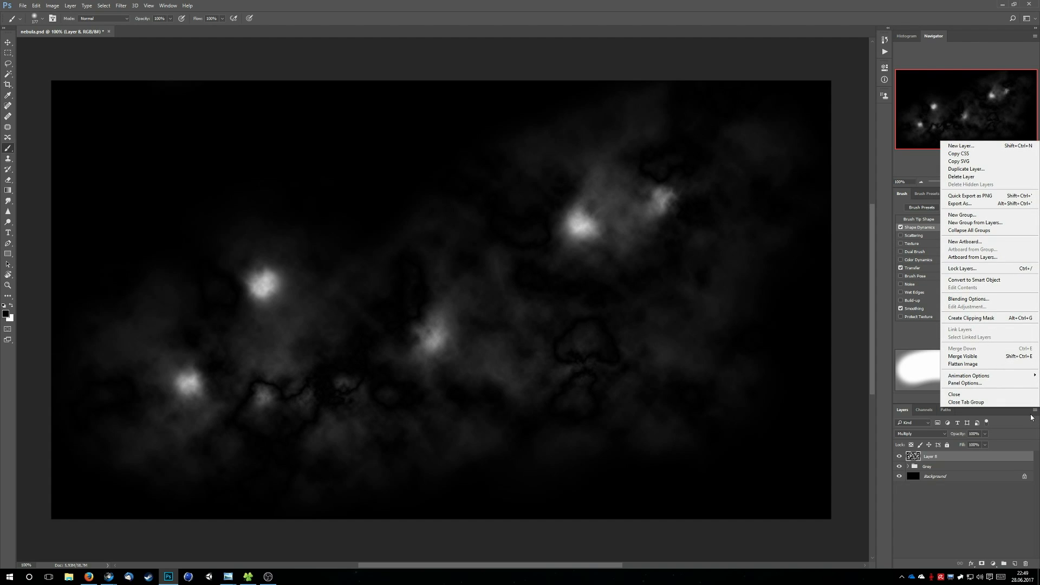
click(1000, 366)
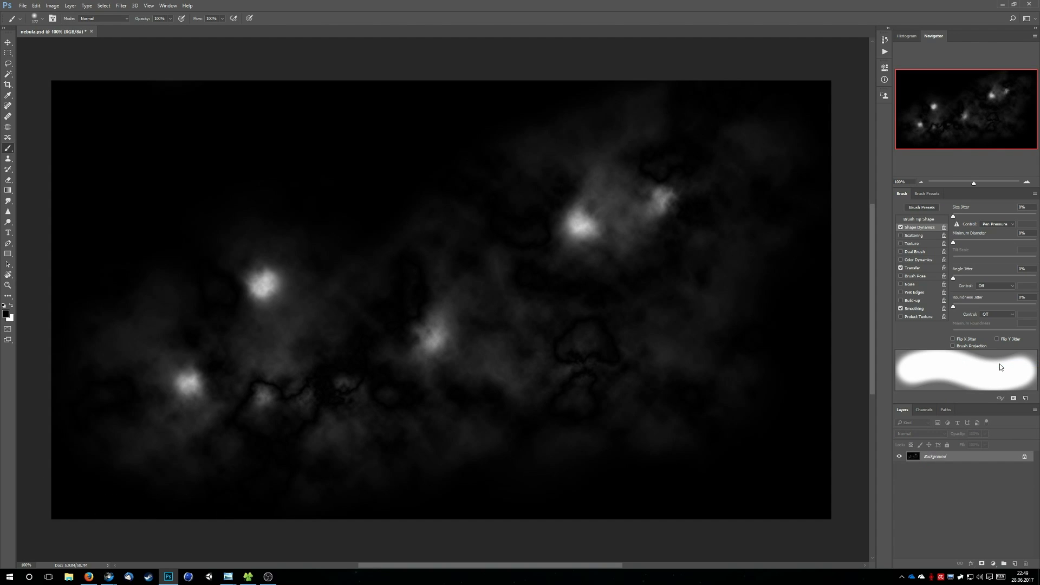
Undo the flattening to try merging Layer 8 with the Grey group, and return to the flattened image
key(ctrl+z)
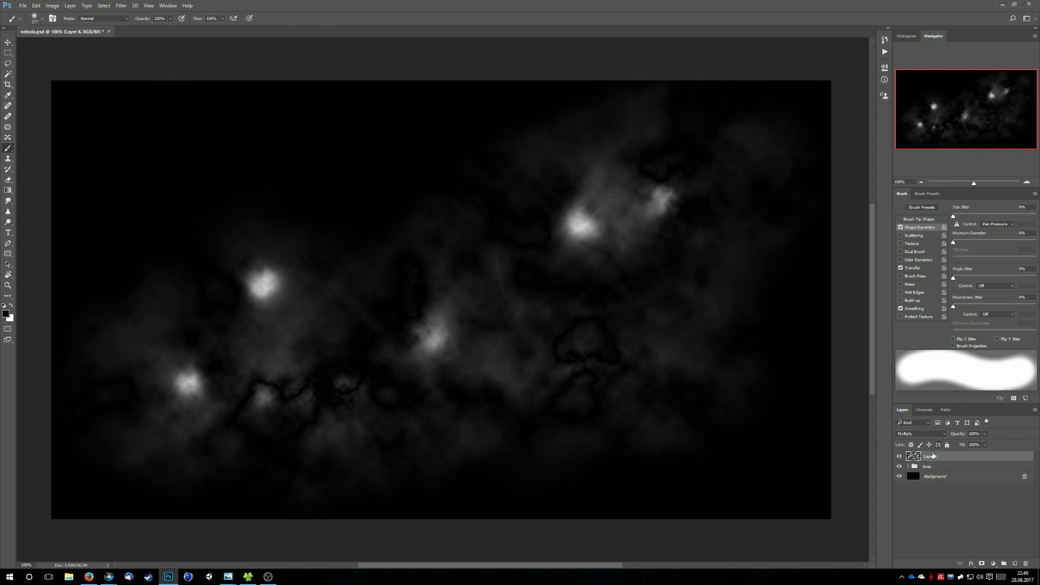
key(ctrl+alt+z)
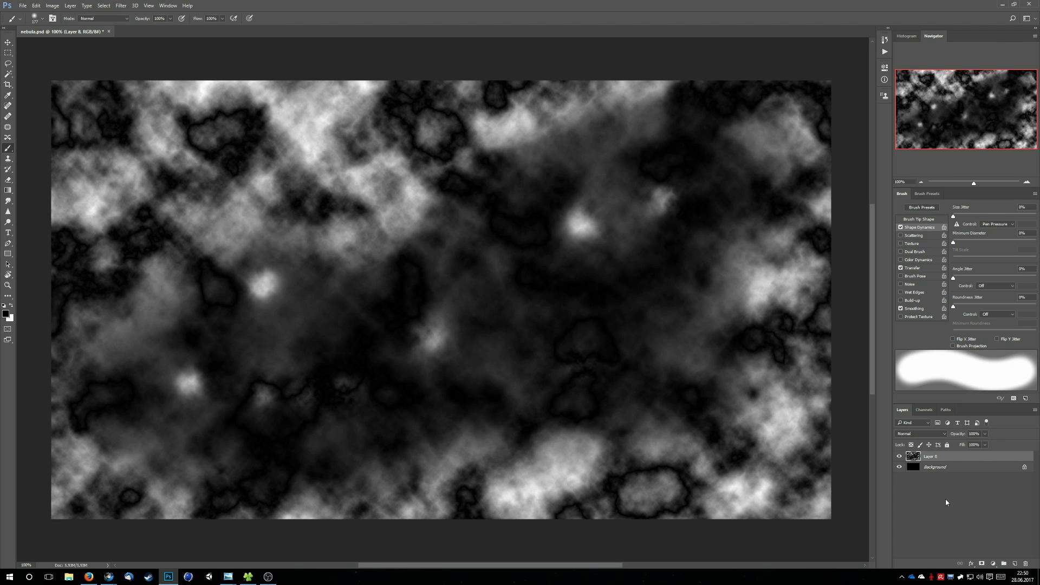
key(ctrl+alt+z)
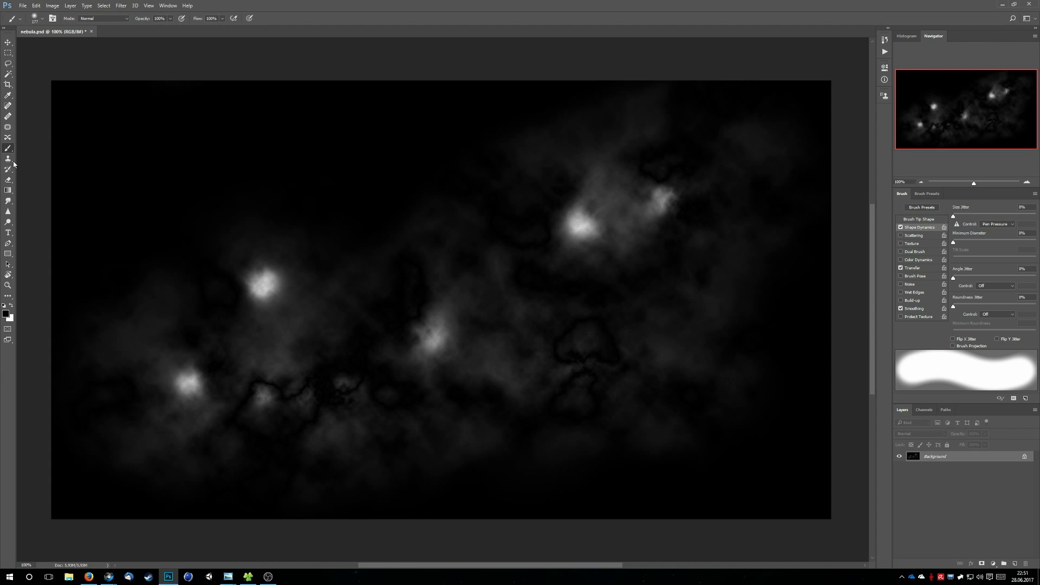
Paint a soft Quick Mask over the nebula's right side, bottom centre and upper-left bright star, and convert it into a selection of the painted areas
click(42, 18)
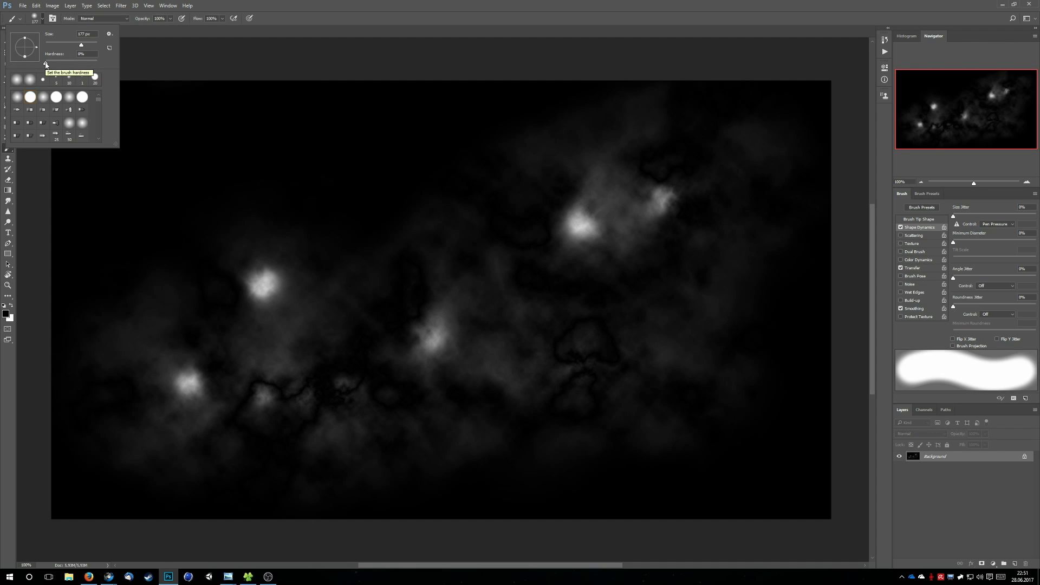
click(213, 53)
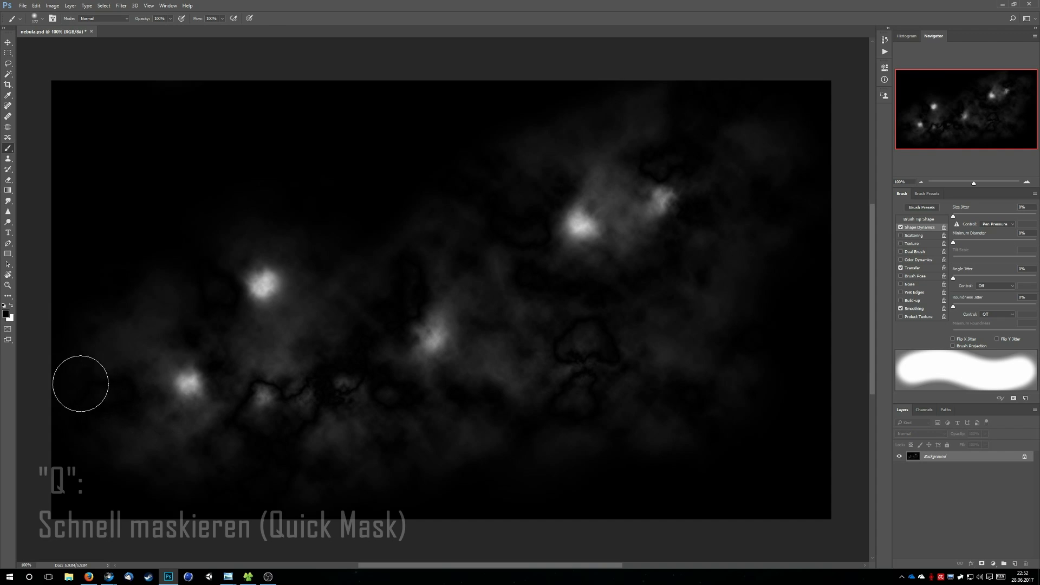
click(8, 330)
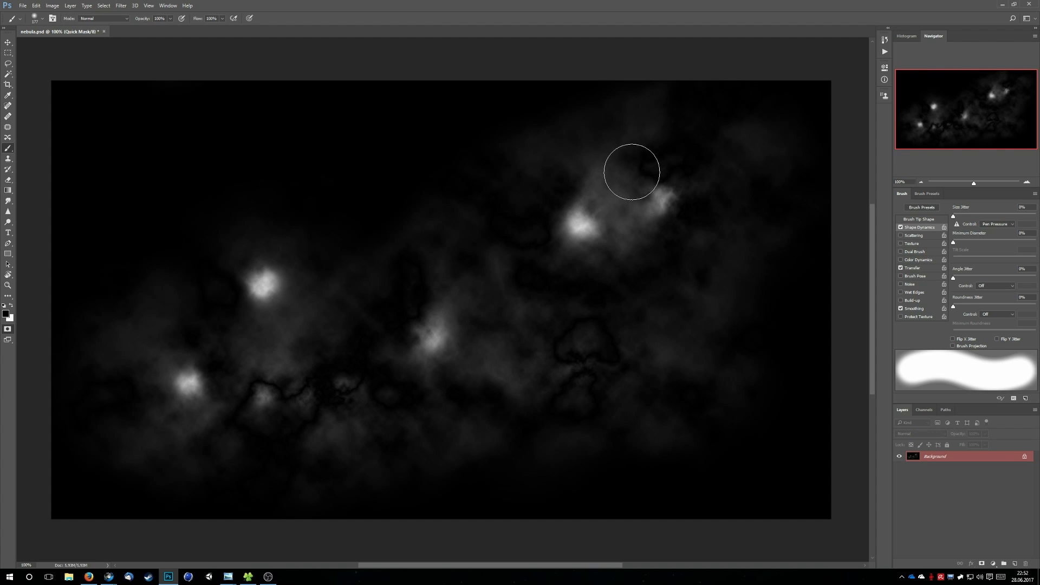
mouse_move(605, 126)
mouse_down()
mouse_move(609, 148)
mouse_move(702, 134)
mouse_move(604, 184)
mouse_move(573, 218)
mouse_move(681, 200)
mouse_move(656, 241)
mouse_move(752, 188)
mouse_move(754, 121)
mouse_move(783, 167)
mouse_move(760, 211)
mouse_move(726, 125)
mouse_move(662, 103)
mouse_move(639, 110)
mouse_move(719, 213)
mouse_move(734, 262)
mouse_move(710, 301)
mouse_move(653, 294)
mouse_move(646, 332)
mouse_move(692, 347)
mouse_move(695, 389)
mouse_up()
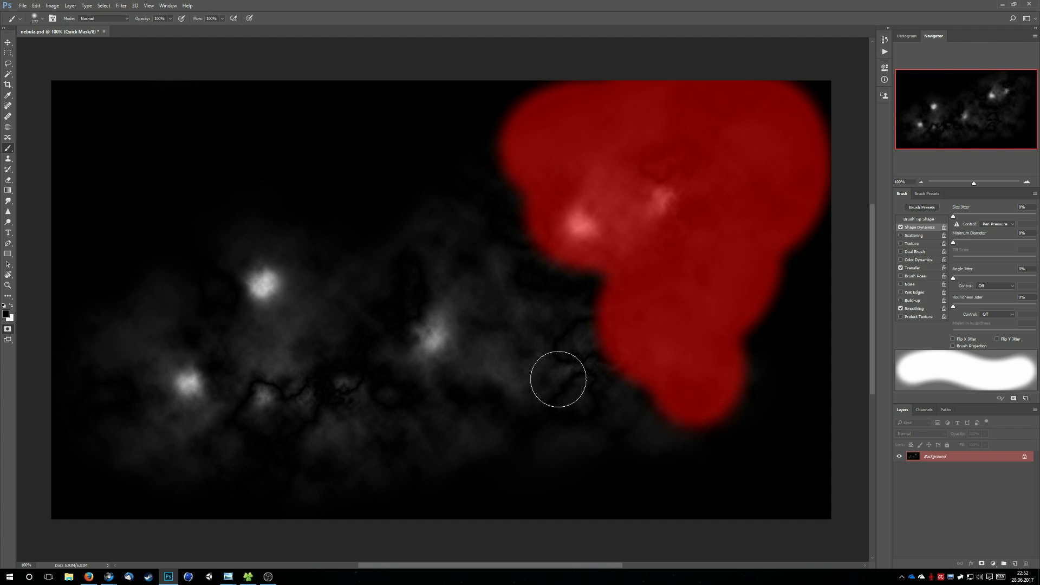
mouse_move(609, 364)
mouse_down()
mouse_move(580, 430)
mouse_move(456, 459)
mouse_move(522, 469)
mouse_move(727, 416)
mouse_move(494, 488)
mouse_up()
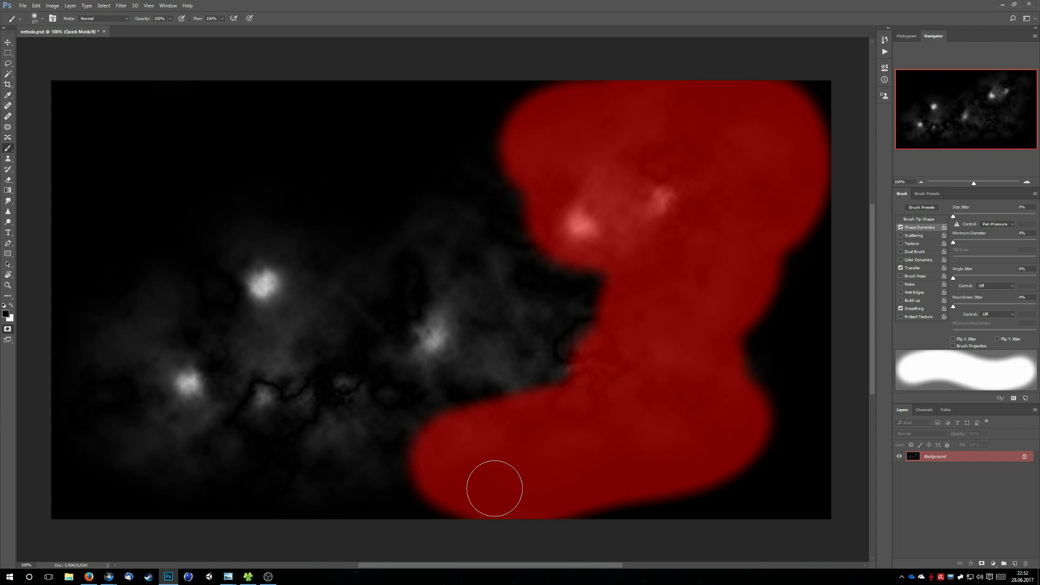
drag(266, 280, 277, 295)
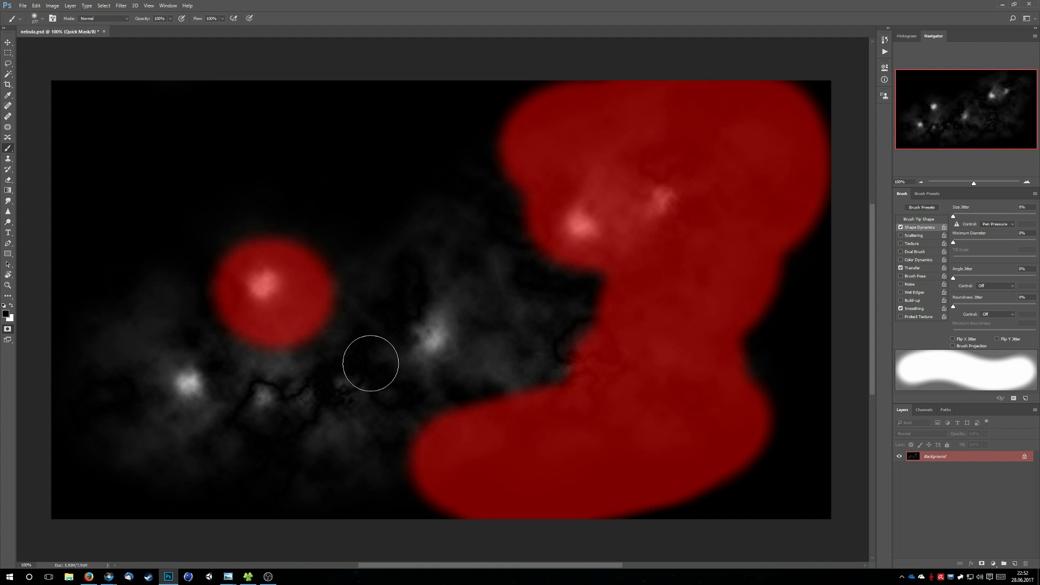
click(7, 329)
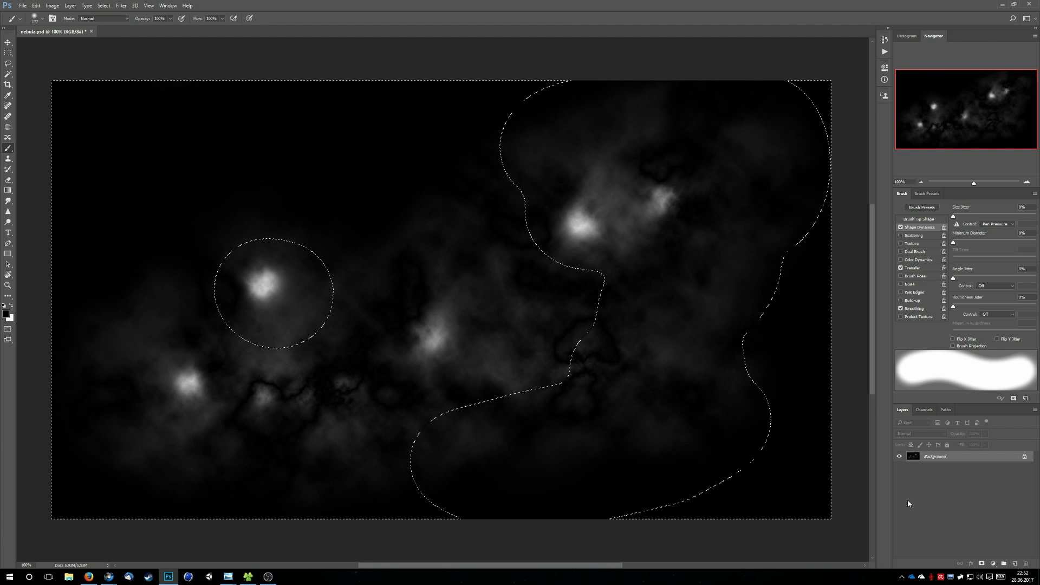
key(ctrl+shift+i)
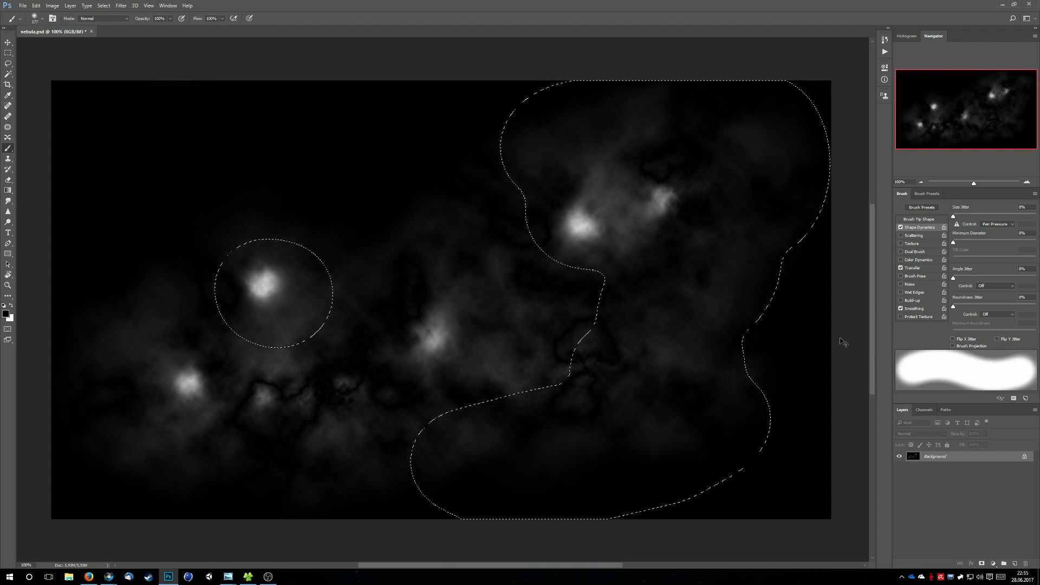
Colorize the selected nebula areas blue with a Hue/Saturation adjustment at hue 230 and saturation 53
key(ctrl+u)
click(425, 217)
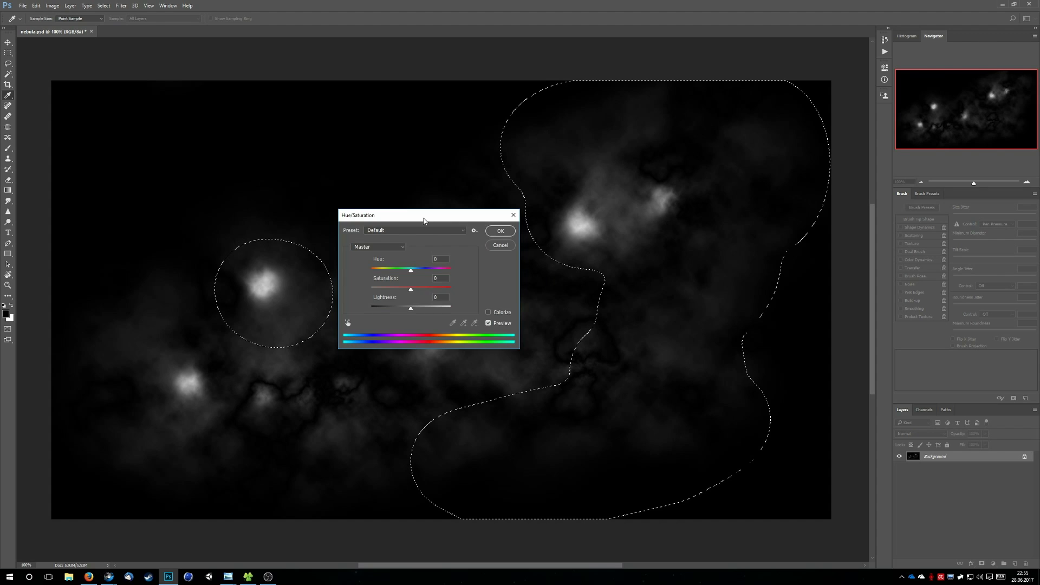
drag(424, 217, 426, 247)
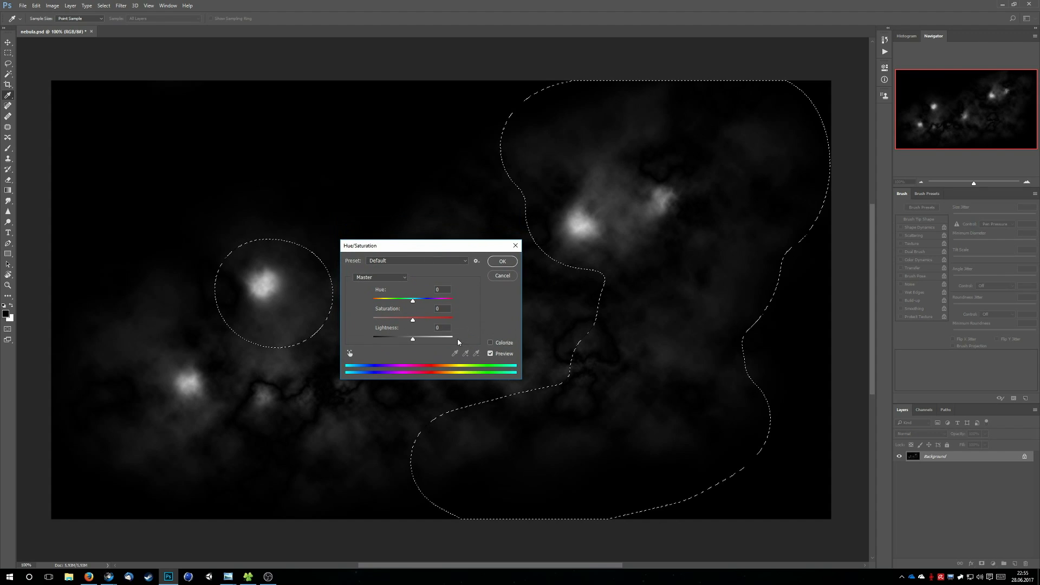
click(491, 343)
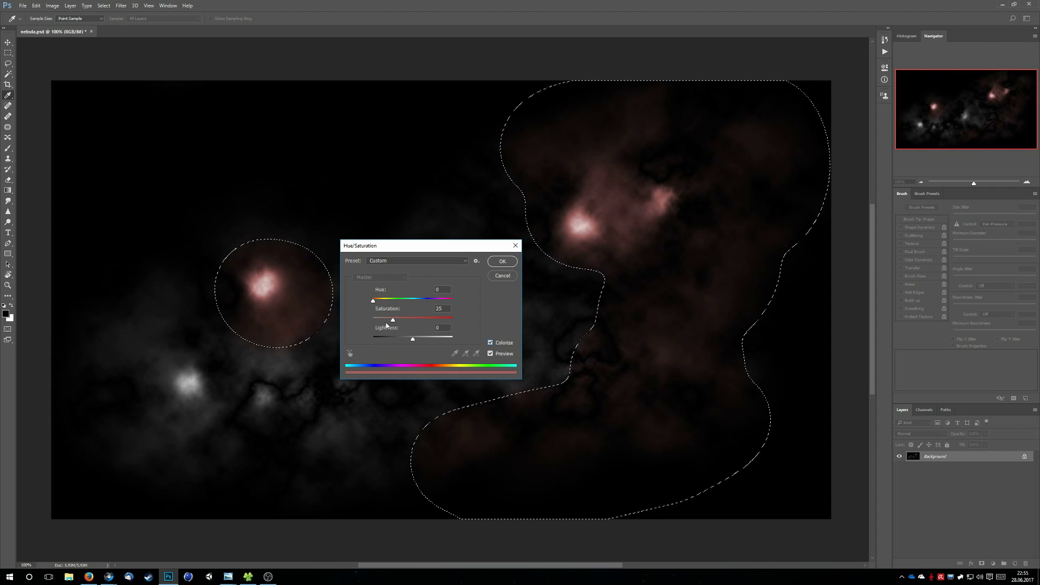
drag(393, 320, 413, 321)
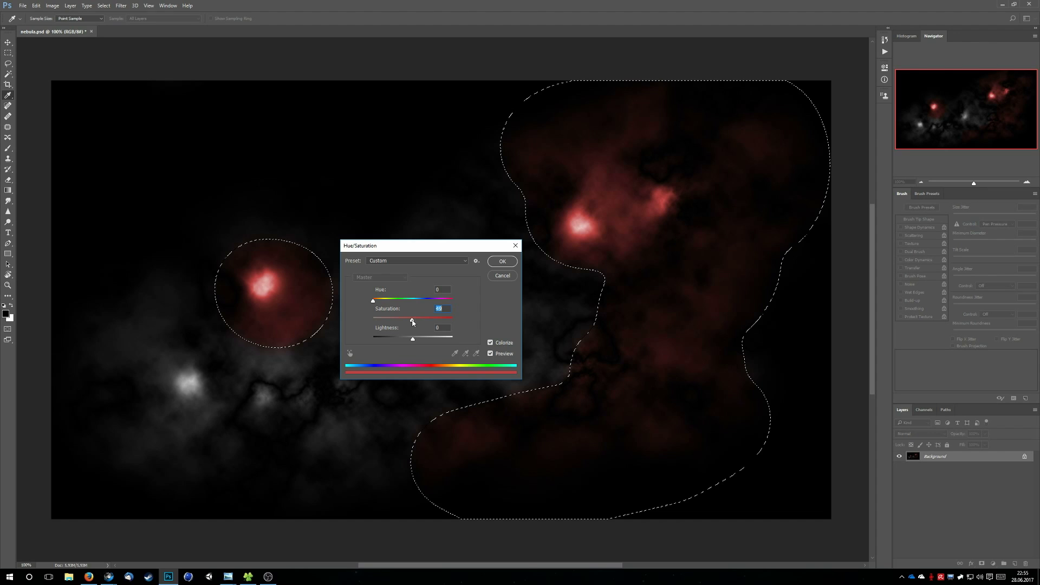
mouse_move(412, 321)
mouse_down()
mouse_move(378, 302)
mouse_move(424, 306)
mouse_up()
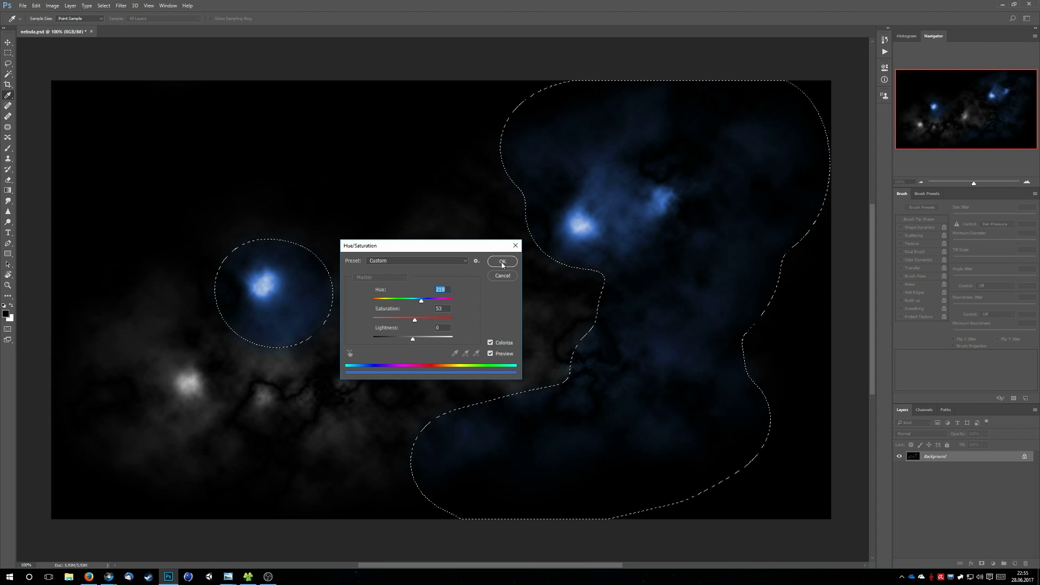
drag(421, 300, 424, 305)
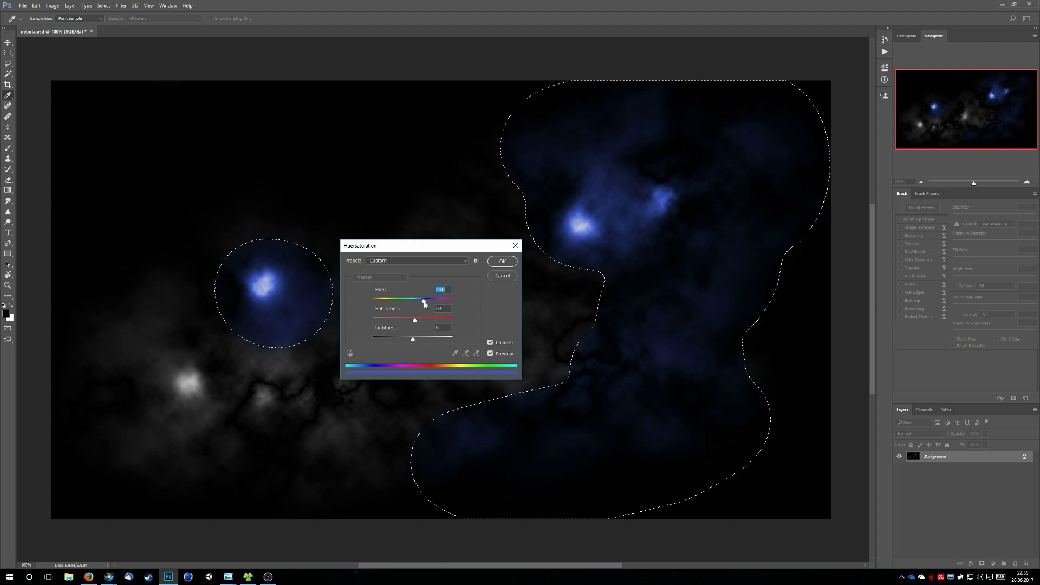
key(Return)
key(b)
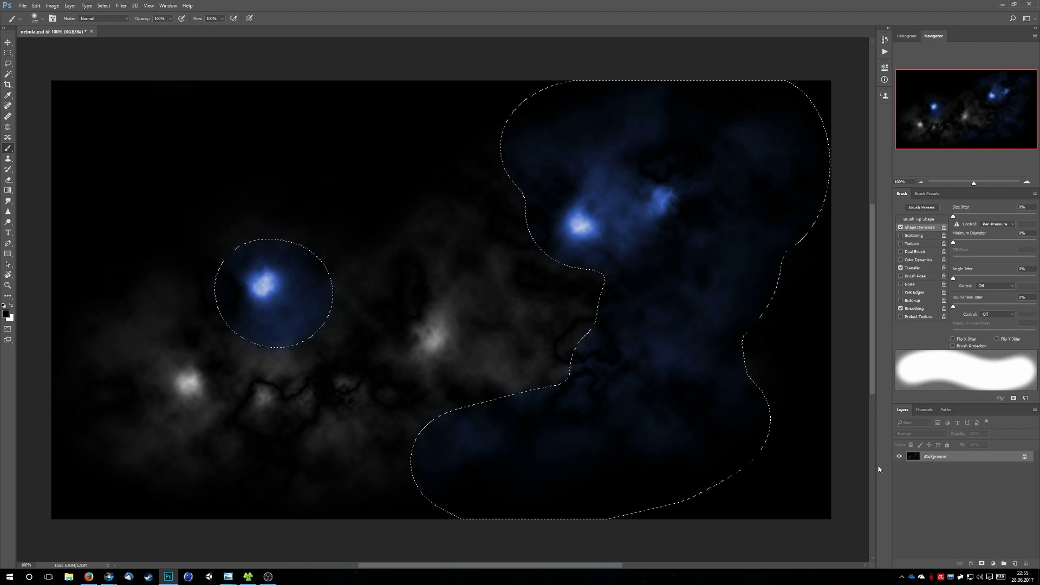
Invert the selection, colorize the rest of the nebula teal with Hue/Saturation at hue 189 and saturation 51, and deselect
key(ctrl+shift+i)
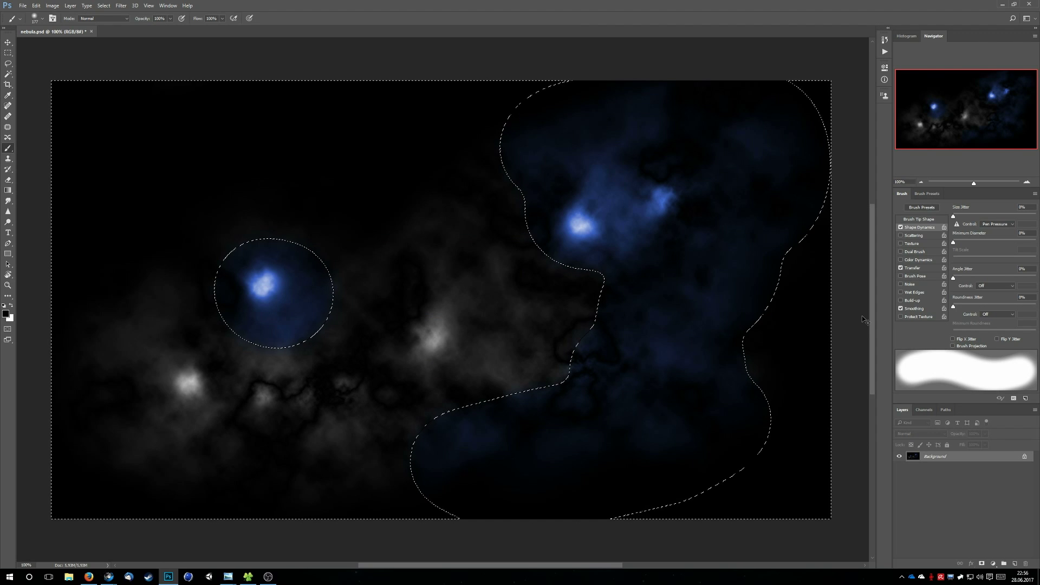
key(ctrl+u)
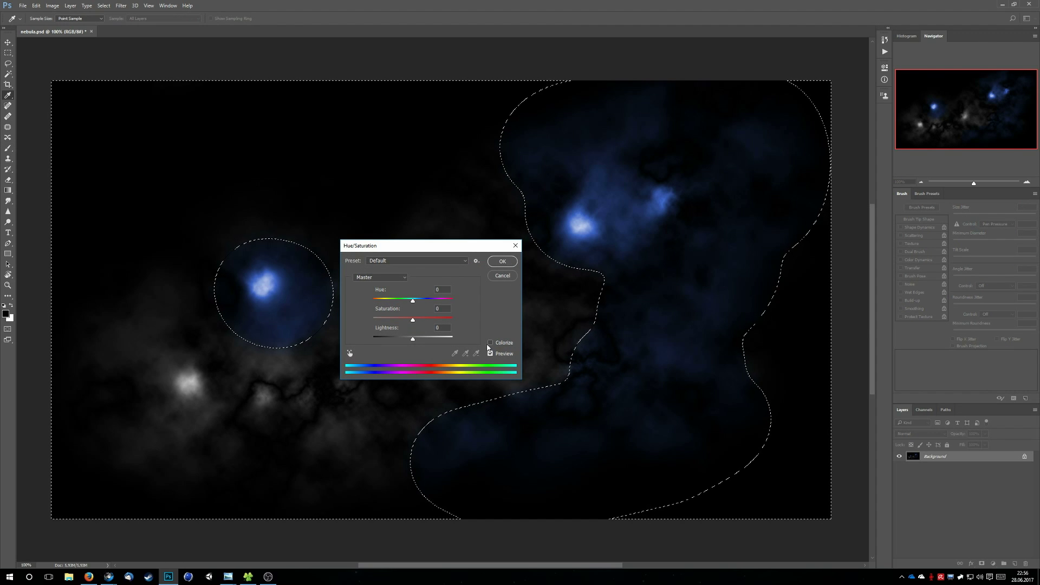
click(490, 342)
drag(393, 320, 416, 317)
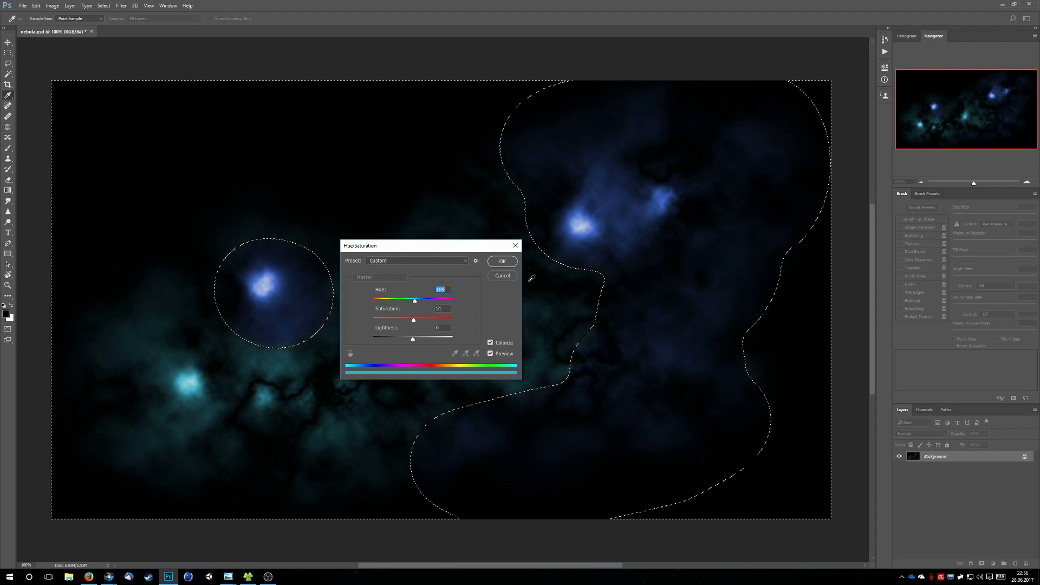
key(Return)
key(b)
key(ctrl+d)
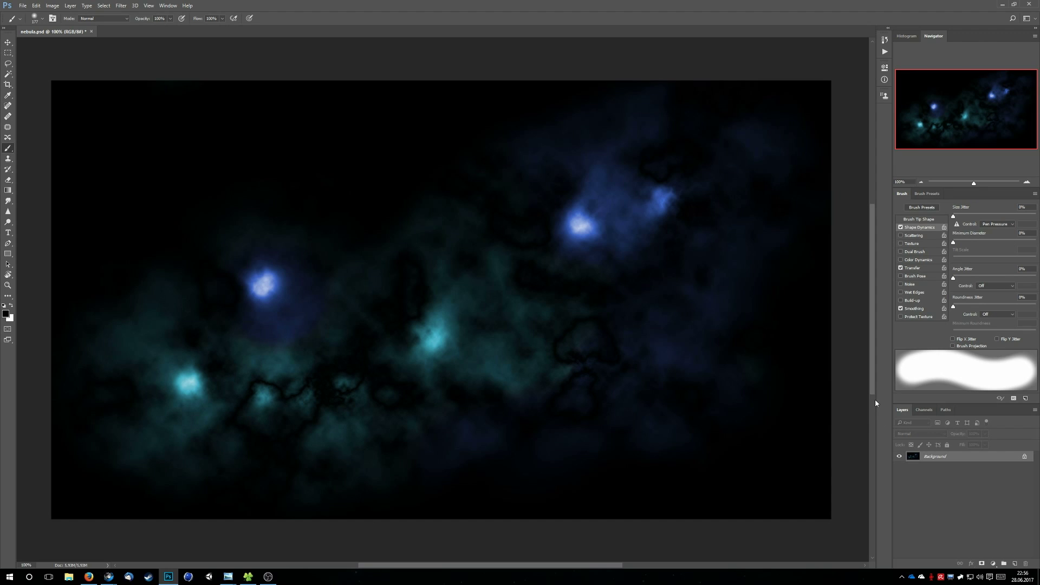
key(alt+Tab)
key(alt+Tab)
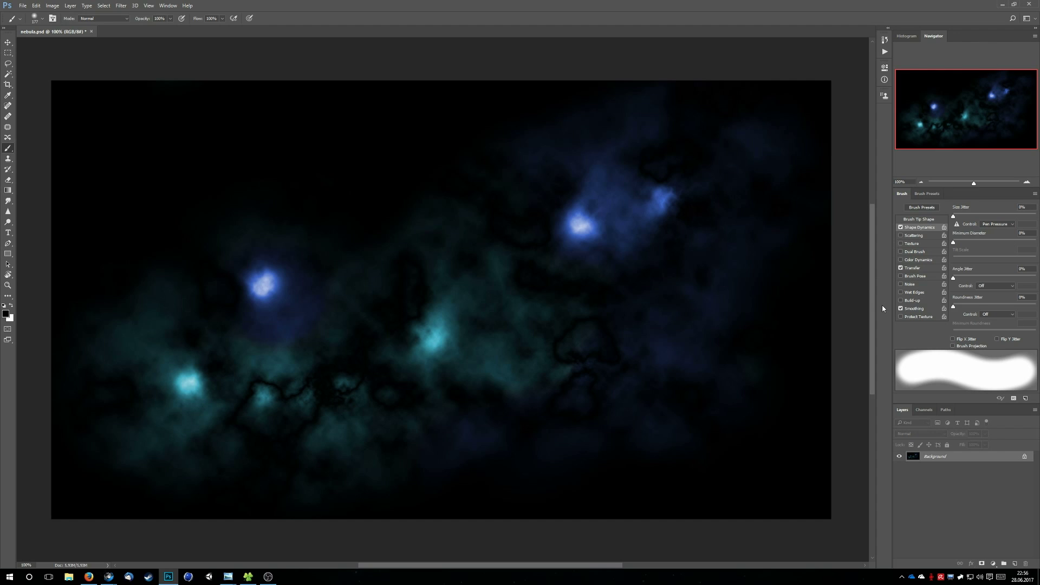